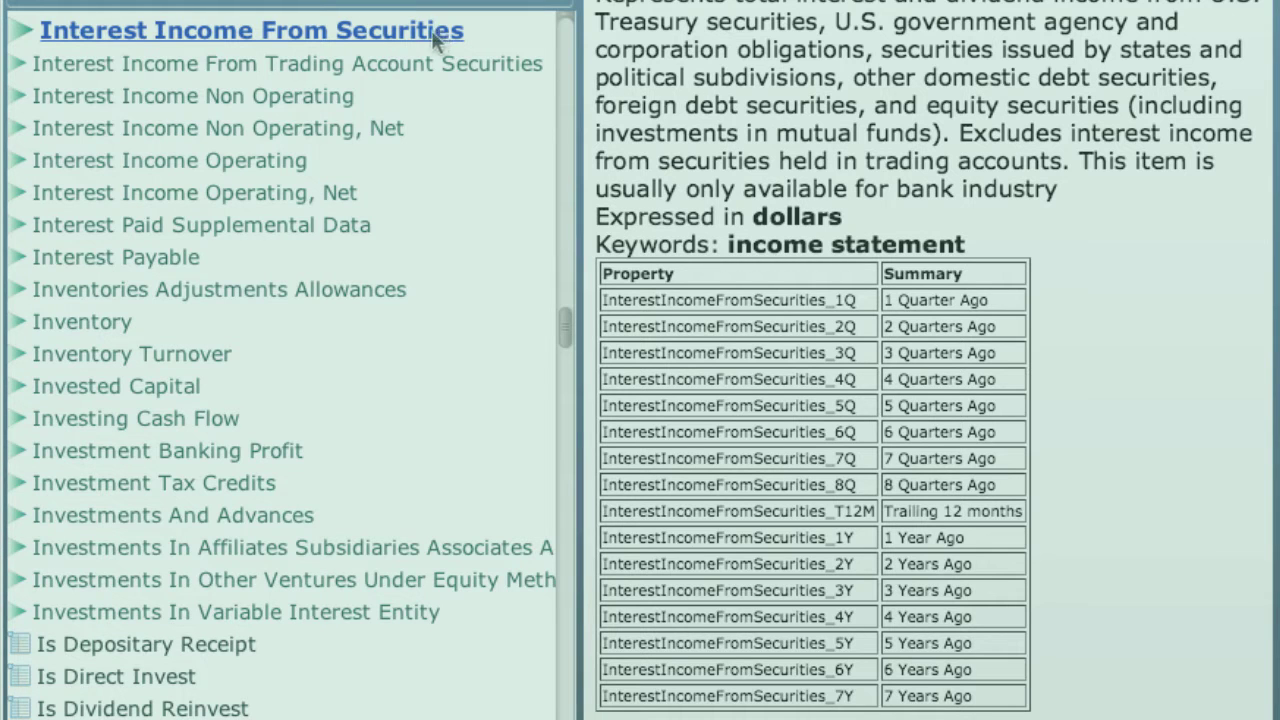
# Step: Review the definitions of the interest and inventory properties, from Interest Income From Trading Account Securities through Inventory Turnover
pyautogui.click(420, 62)
pyautogui.click(404, 95)
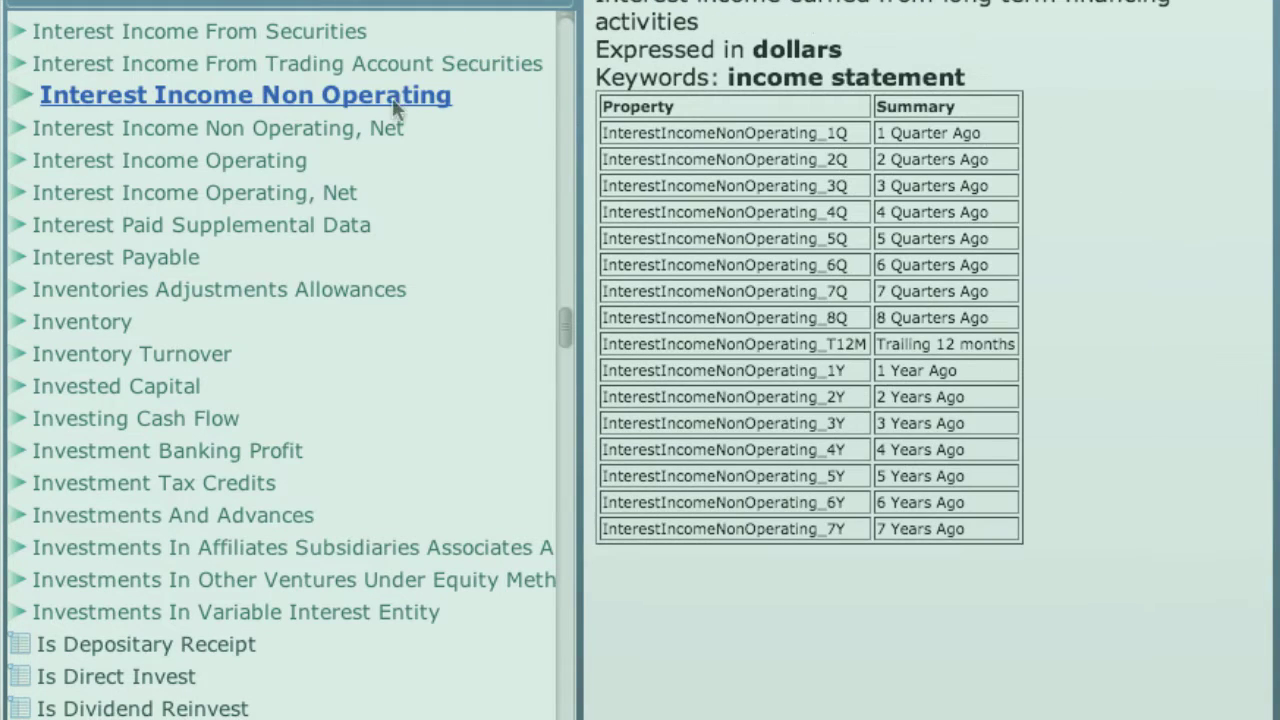
pyautogui.click(387, 127)
pyautogui.click(371, 160)
pyautogui.click(361, 191)
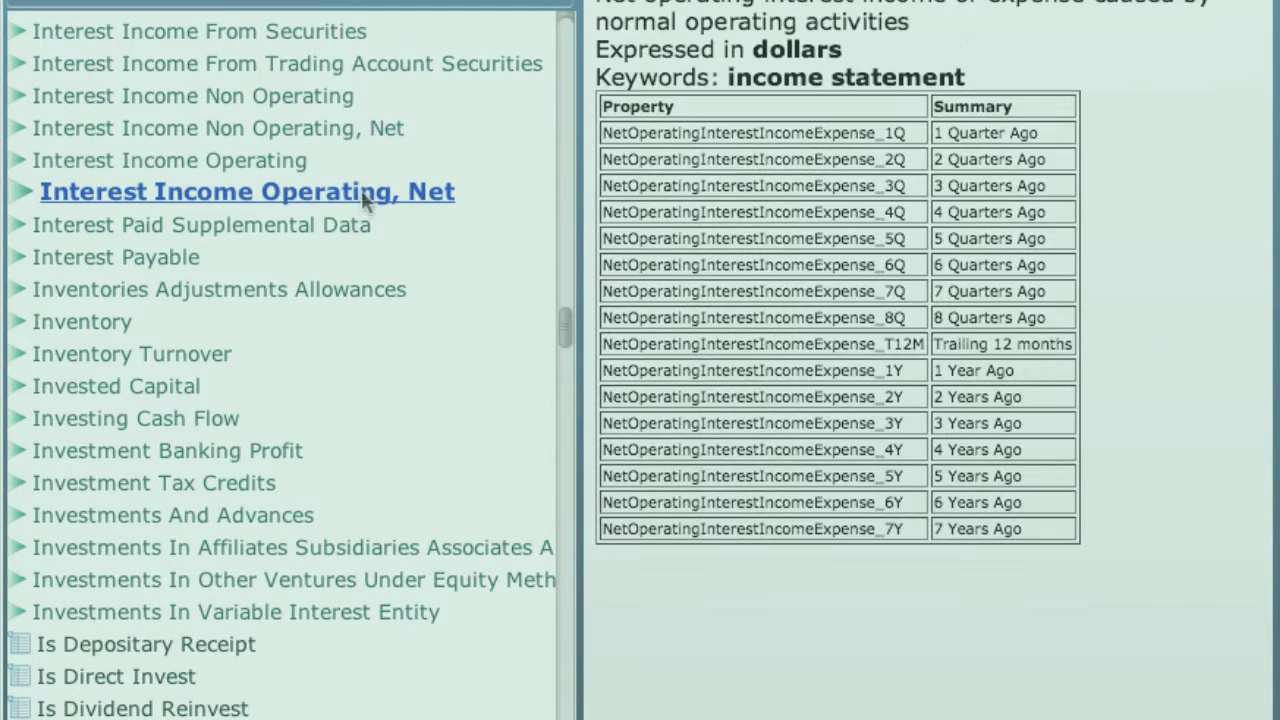
pyautogui.click(365, 222)
pyautogui.click(355, 256)
pyautogui.click(350, 288)
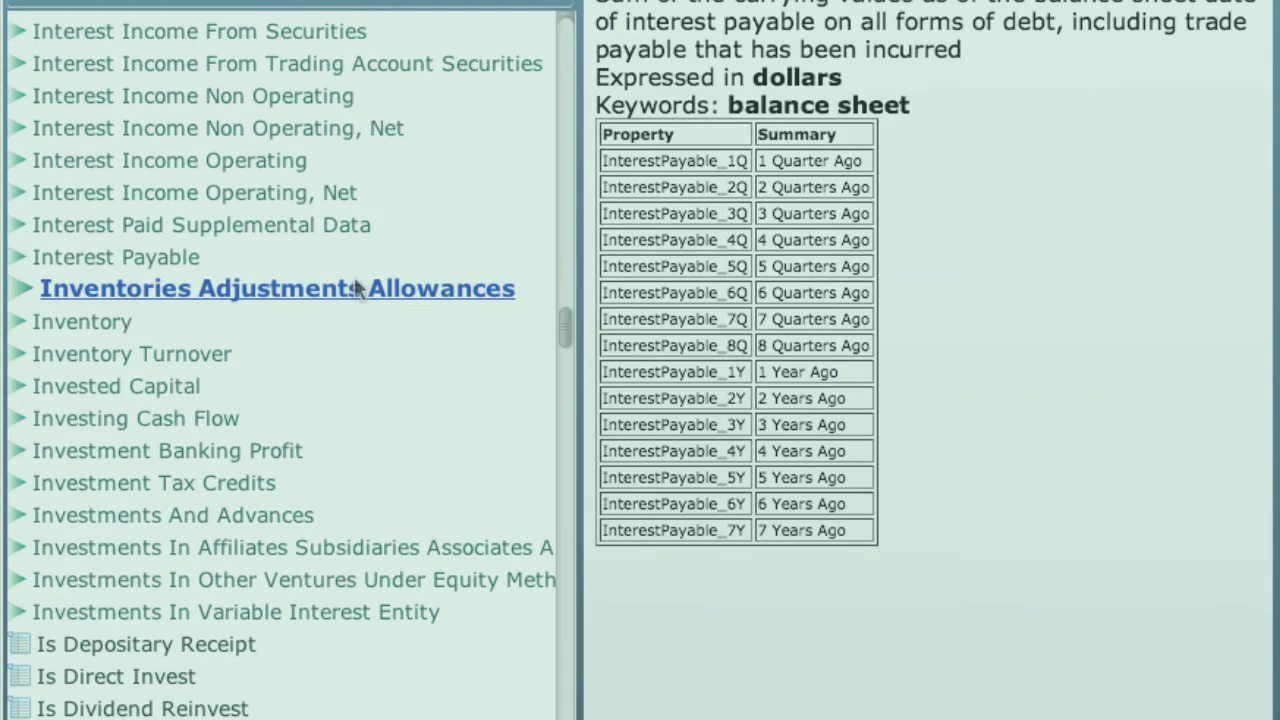
pyautogui.click(343, 317)
pyautogui.click(339, 340)
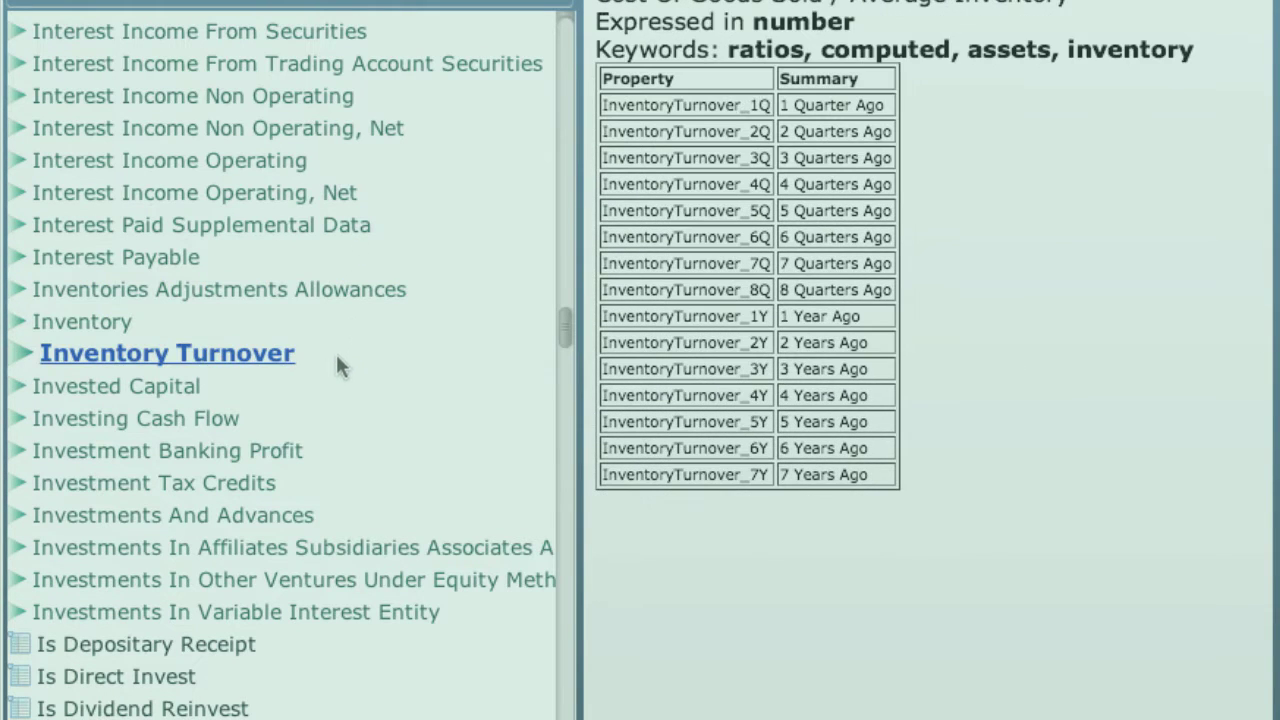
# Step: Review the definitions of the listed properties from Invested Capital through Is Dividend Reinvest
pyautogui.click(331, 373)
pyautogui.click(330, 418)
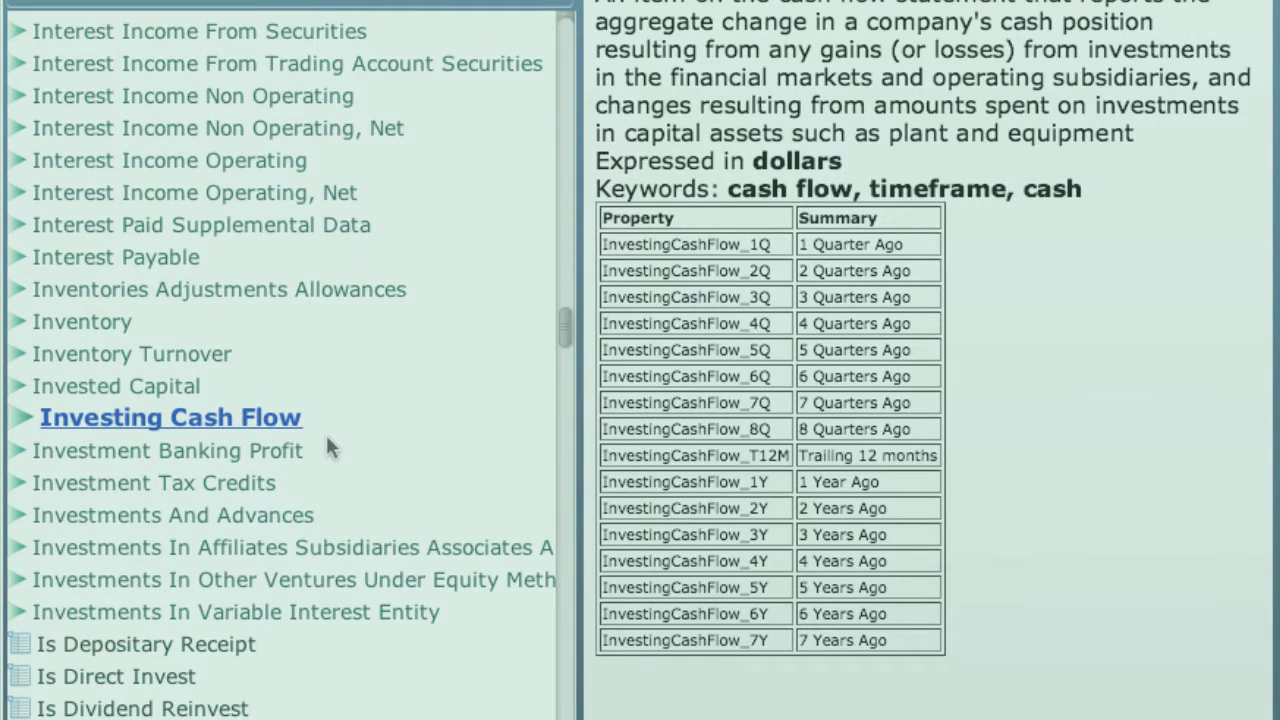
pyautogui.click(329, 450)
pyautogui.click(320, 483)
pyautogui.click(318, 514)
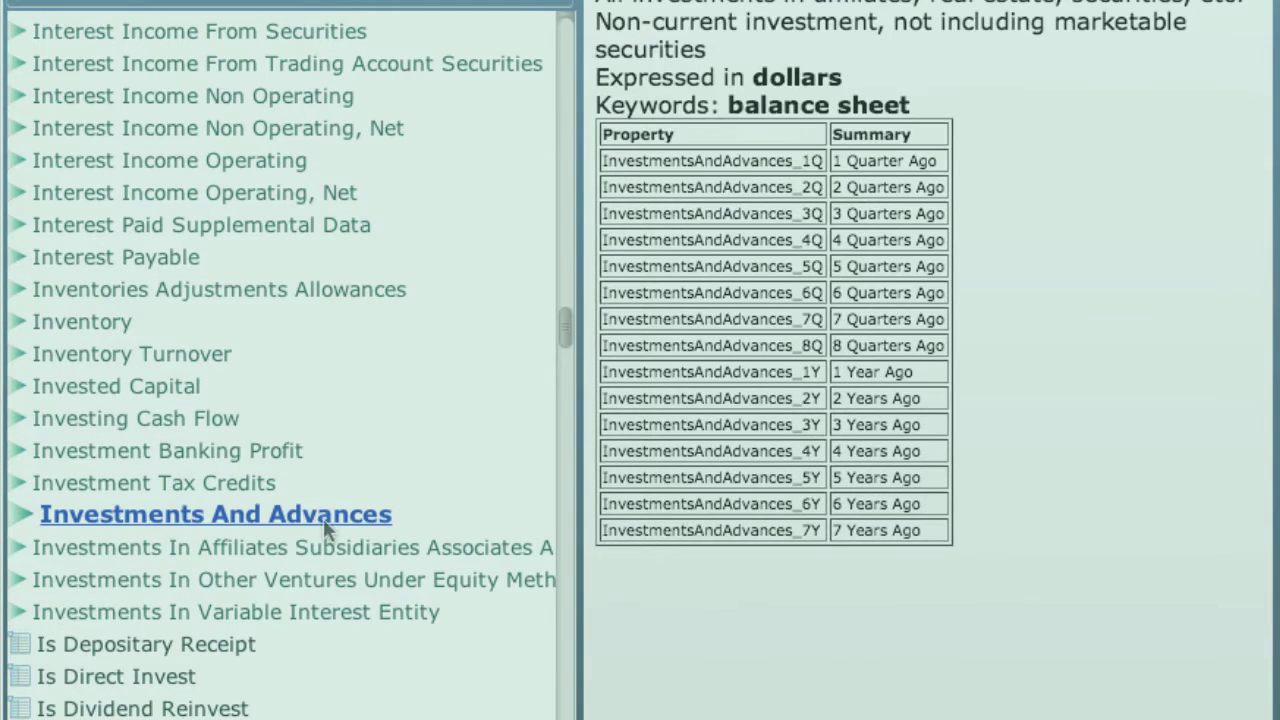
pyautogui.click(332, 547)
pyautogui.click(340, 579)
pyautogui.click(337, 611)
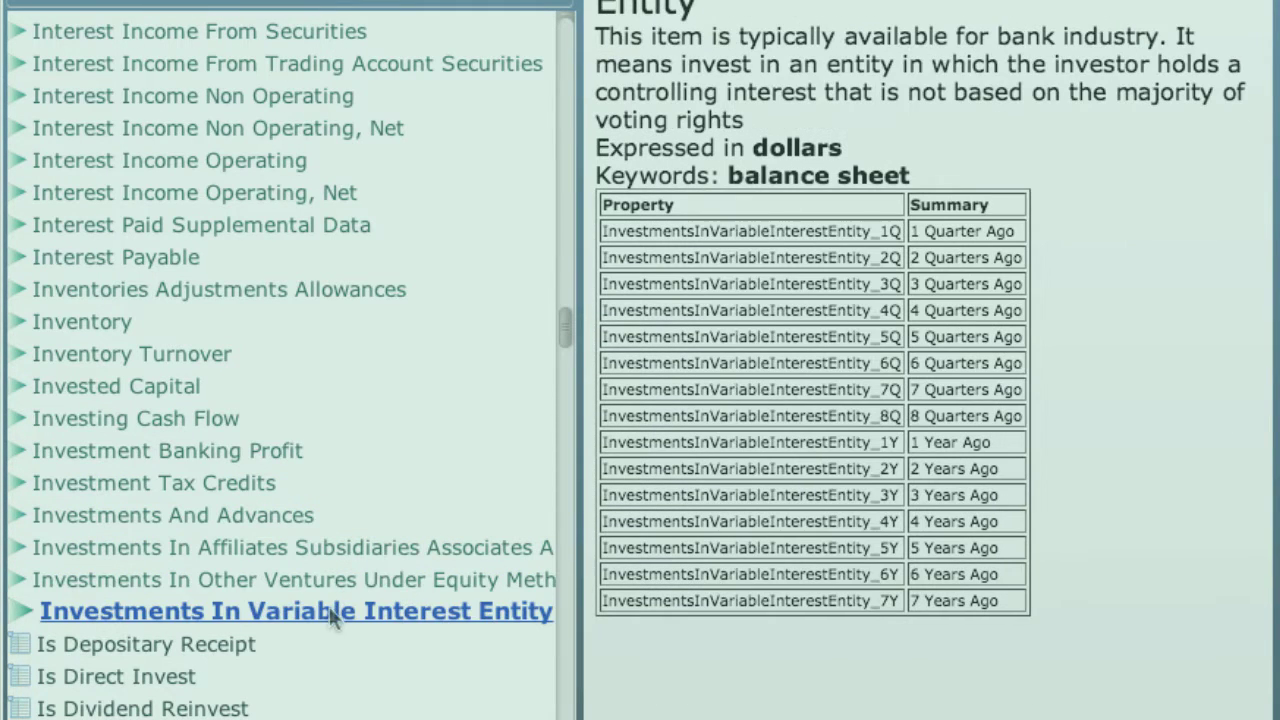
pyautogui.click(300, 644)
pyautogui.click(250, 673)
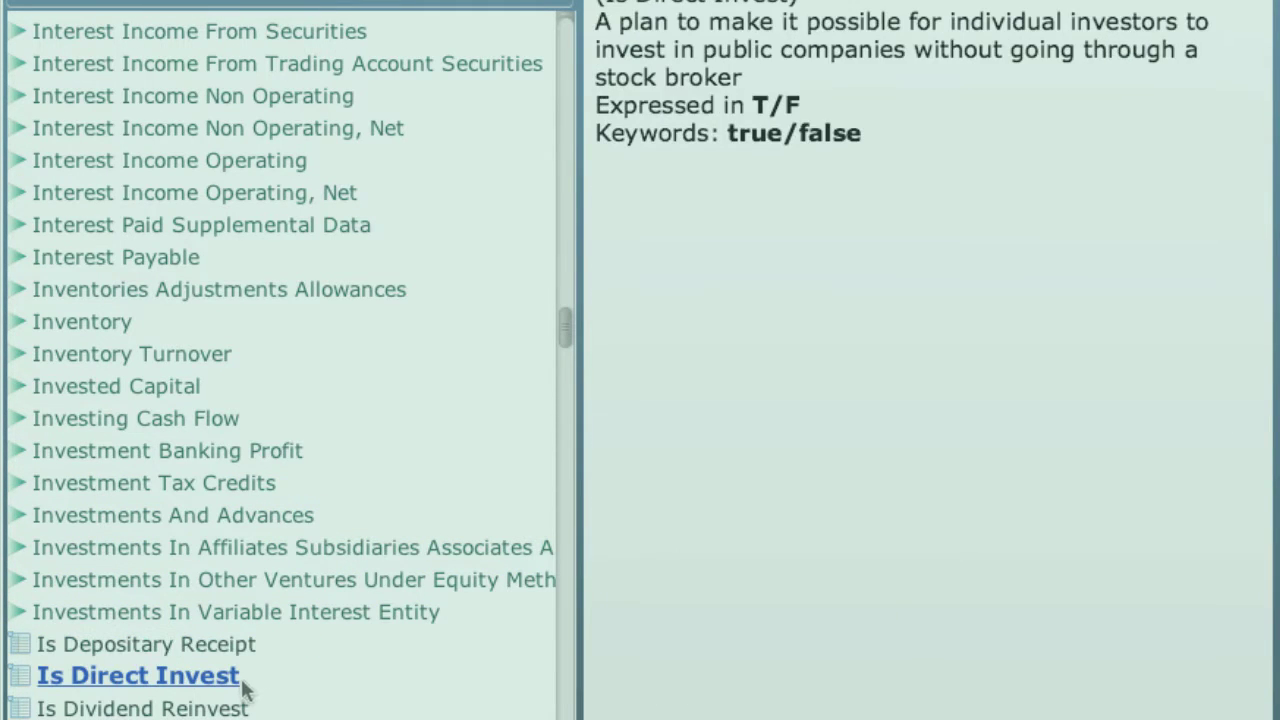
pyautogui.click(250, 705)
# Step: Review the definitions of the listed properties from Land And Improvements through Long Term Debt
pyautogui.scroll(-8, 250, 690)
pyautogui.click(150, 52)
pyautogui.click(100, 87)
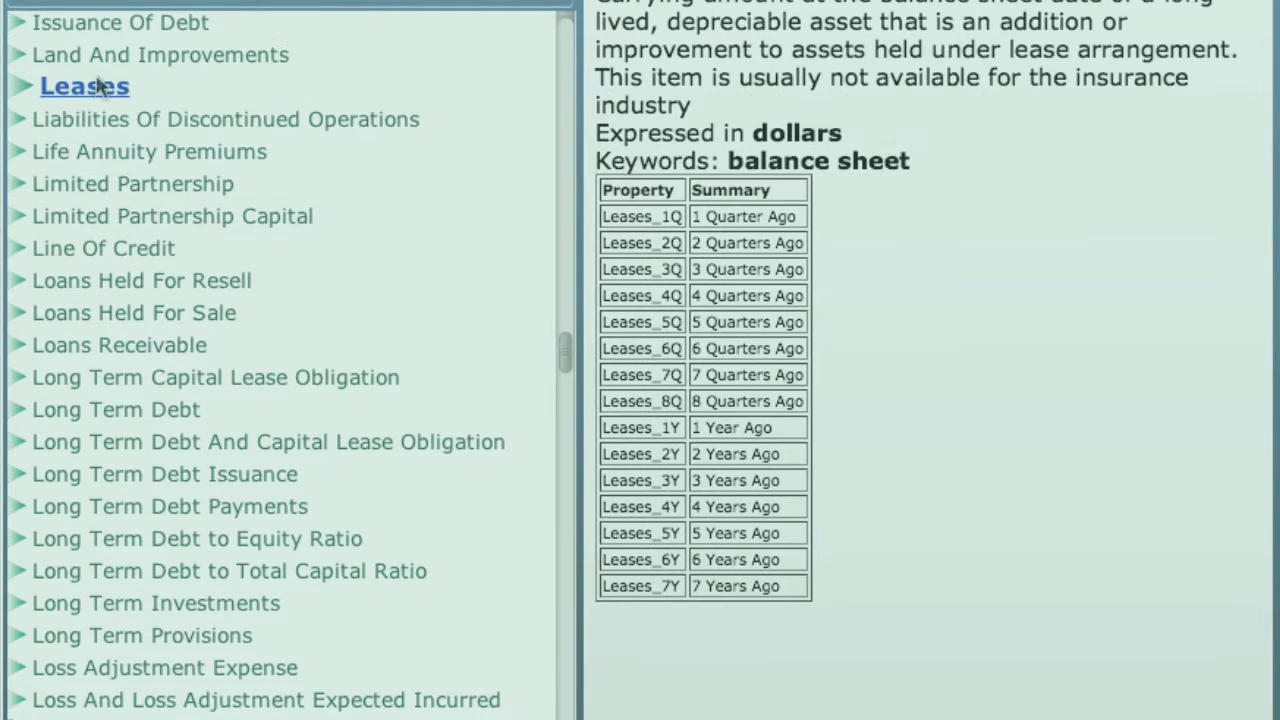
pyautogui.click(100, 119)
pyautogui.click(109, 151)
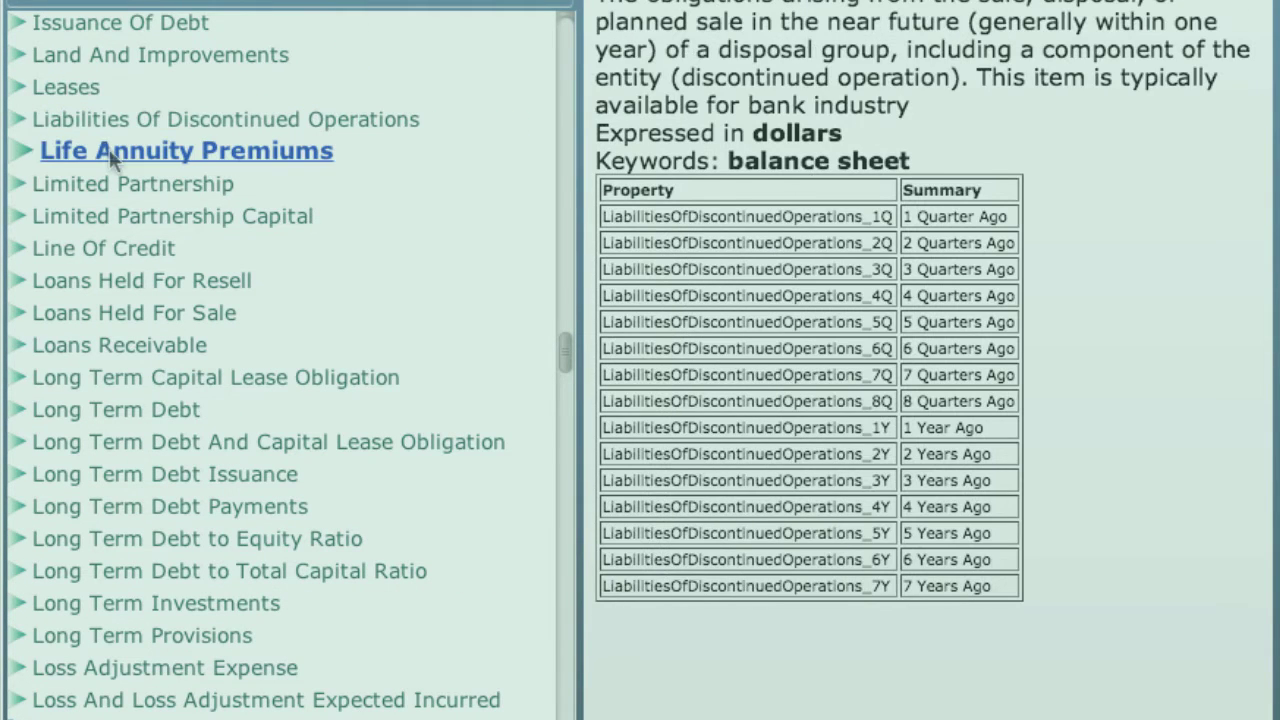
pyautogui.click(118, 184)
pyautogui.click(122, 216)
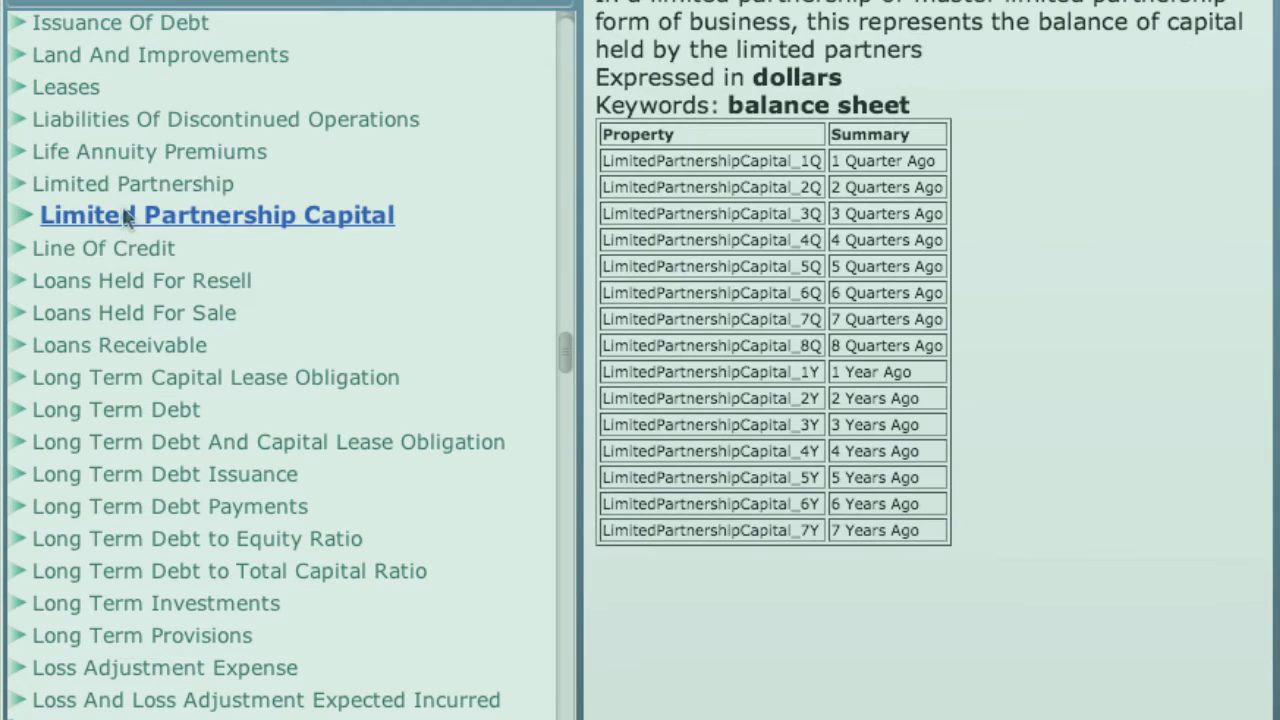
pyautogui.click(122, 249)
pyautogui.click(127, 280)
pyautogui.click(119, 314)
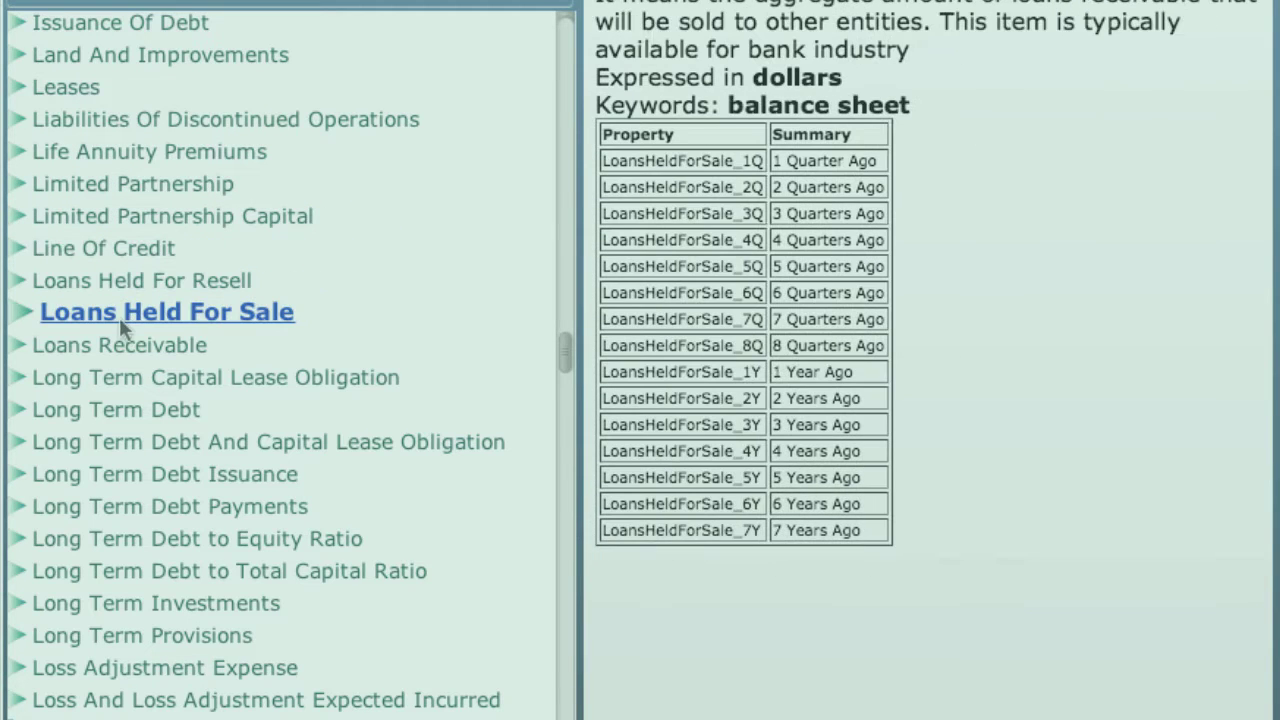
pyautogui.click(117, 343)
pyautogui.click(119, 377)
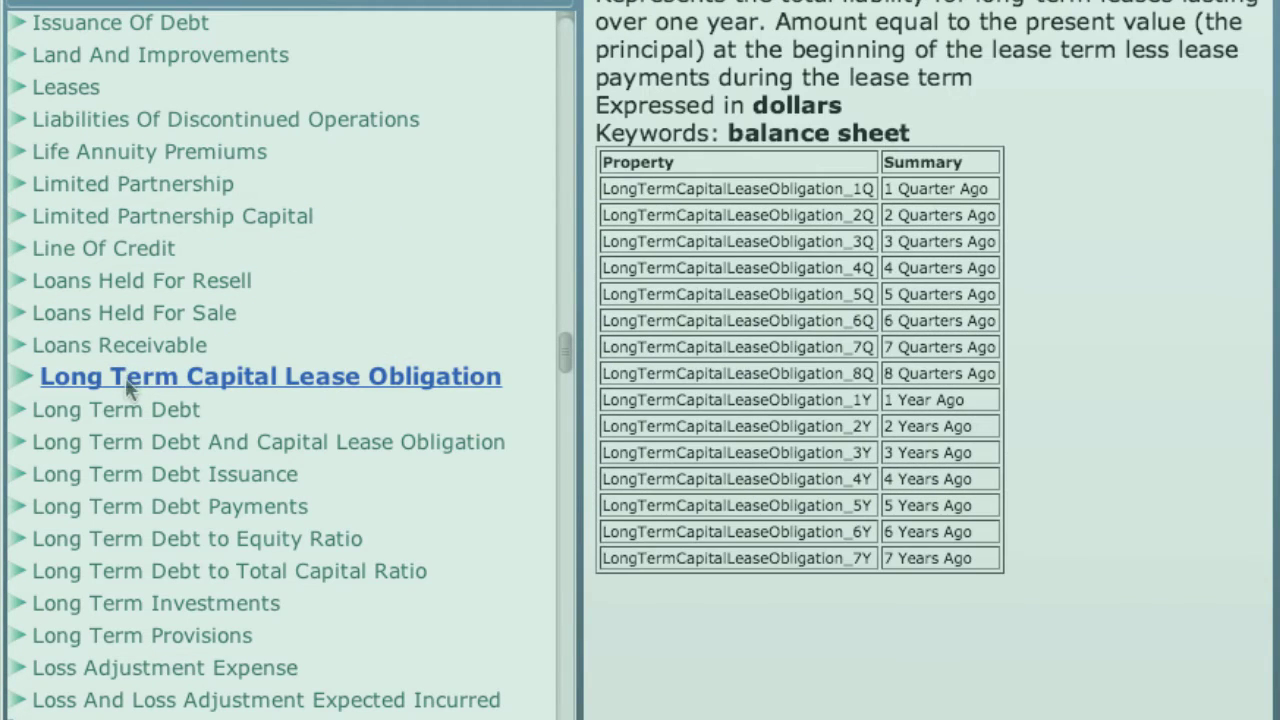
pyautogui.click(120, 409)
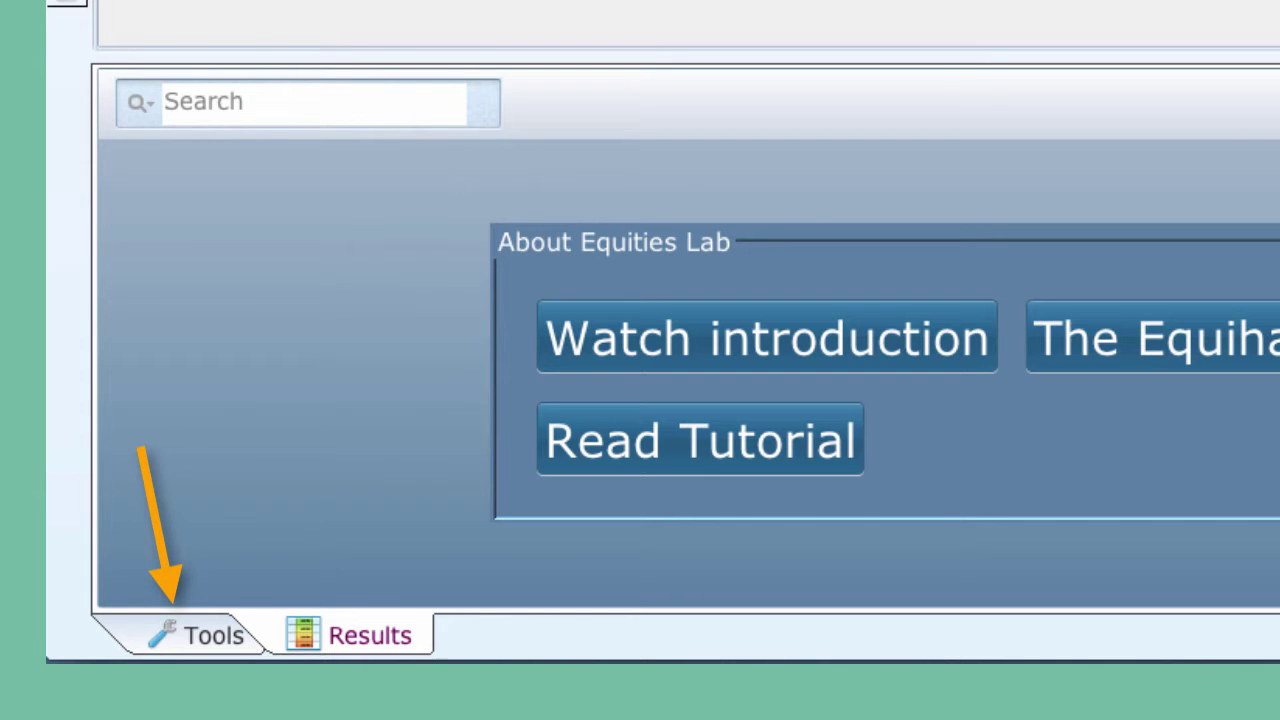
# Step: Open the Tools view and look through the list of operators and the list of system formulas
pyautogui.click(185, 628)
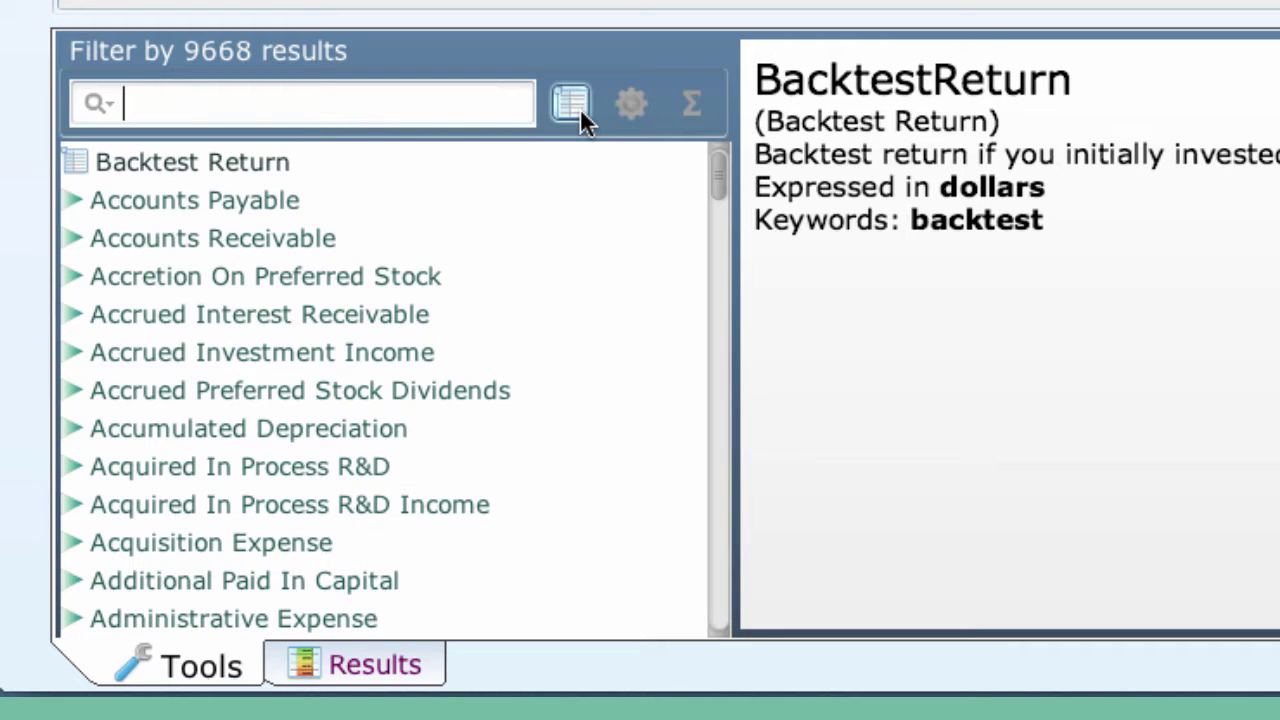
pyautogui.click(620, 101)
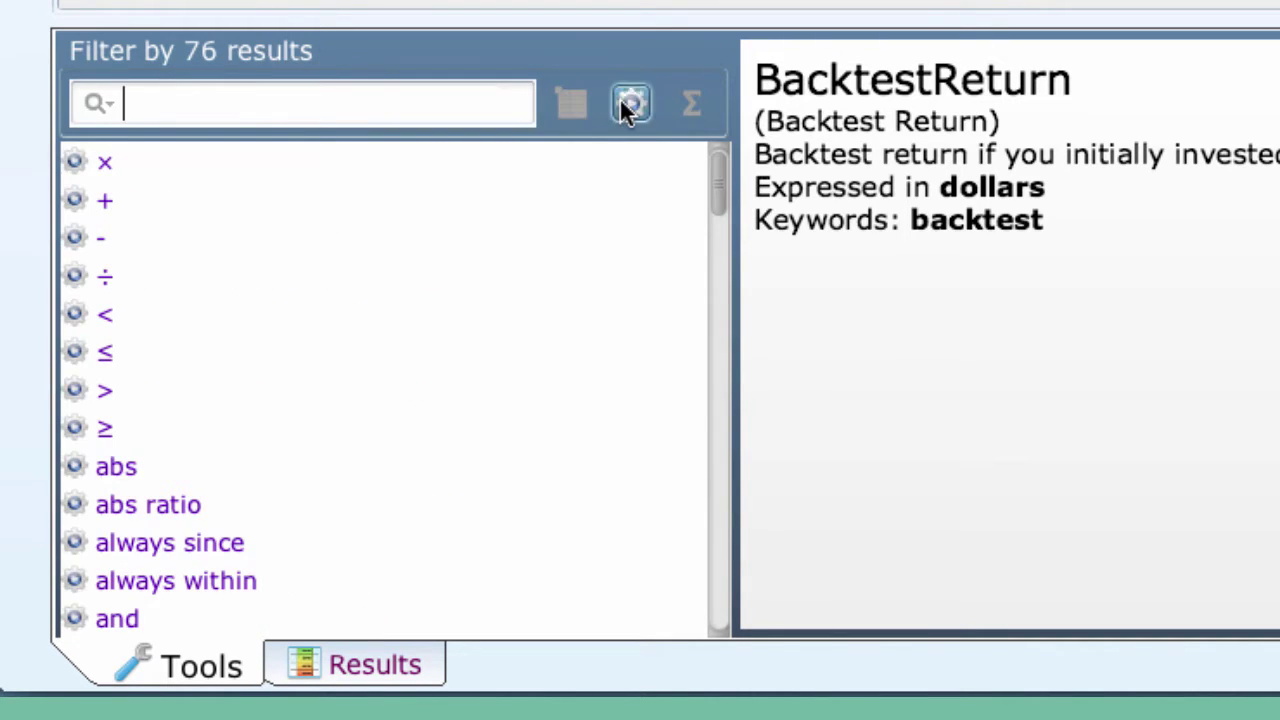
pyautogui.click(686, 102)
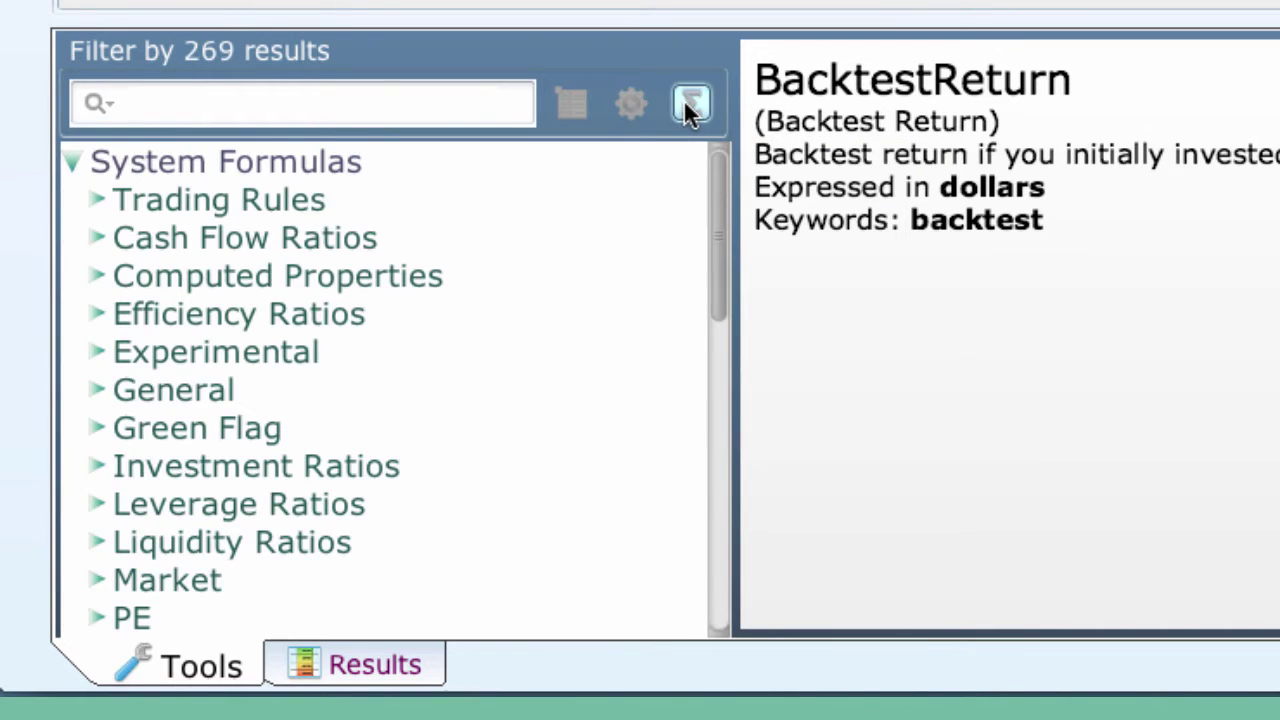
# Step: List the properties again, expand Accounts Payable and view the definition of its 1 Quarter Ago entry
pyautogui.click(571, 104)
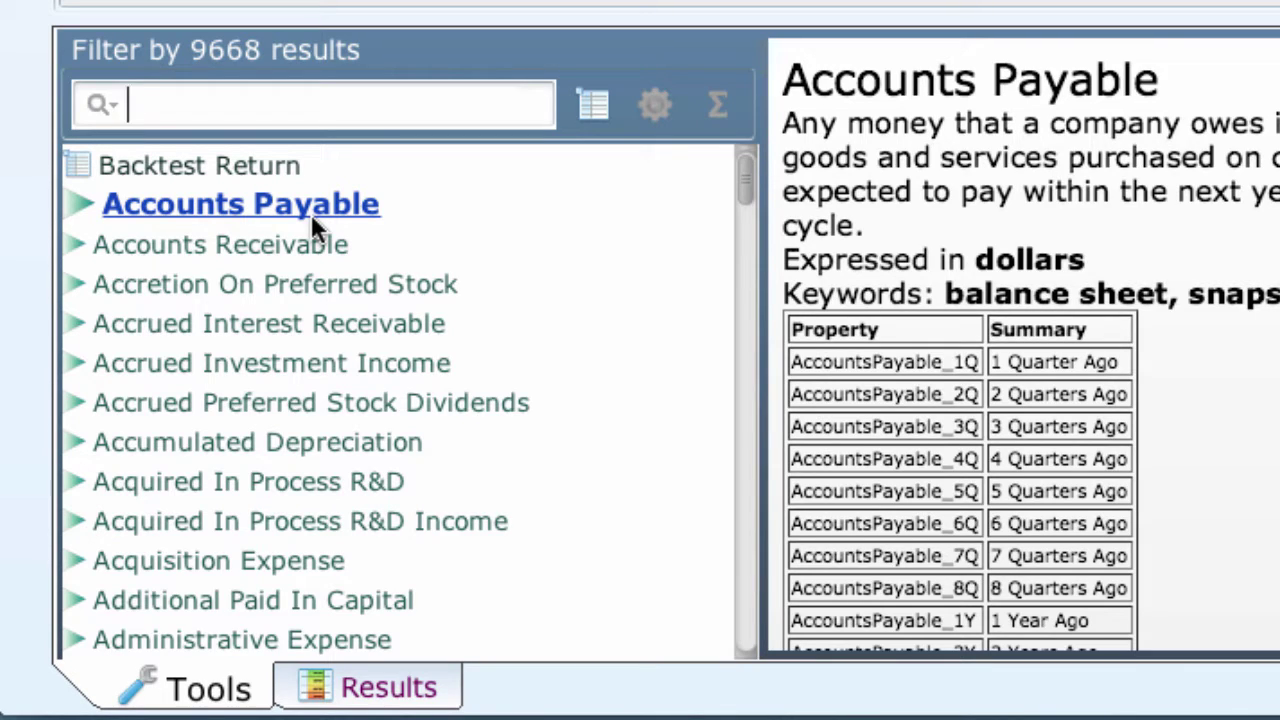
pyautogui.click(80, 201)
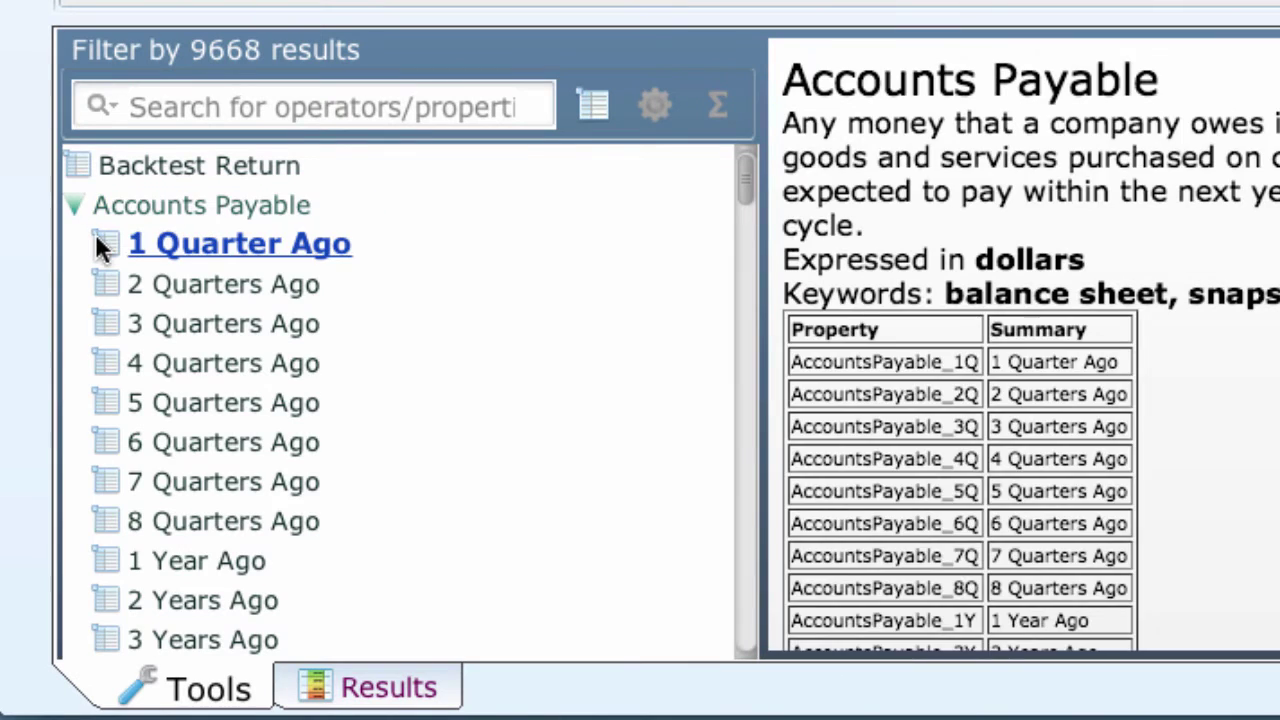
pyautogui.moveTo(99, 233)
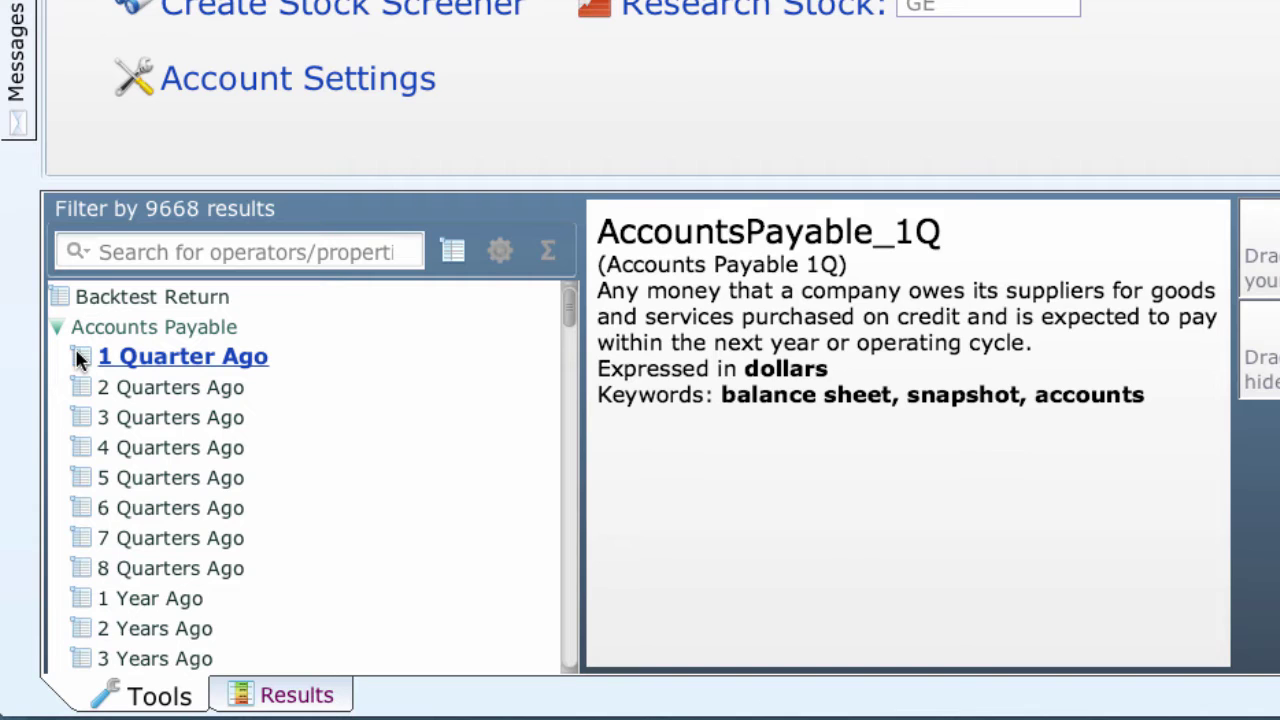
# Step: Search the properties for "depr"
pyautogui.click(248, 250)
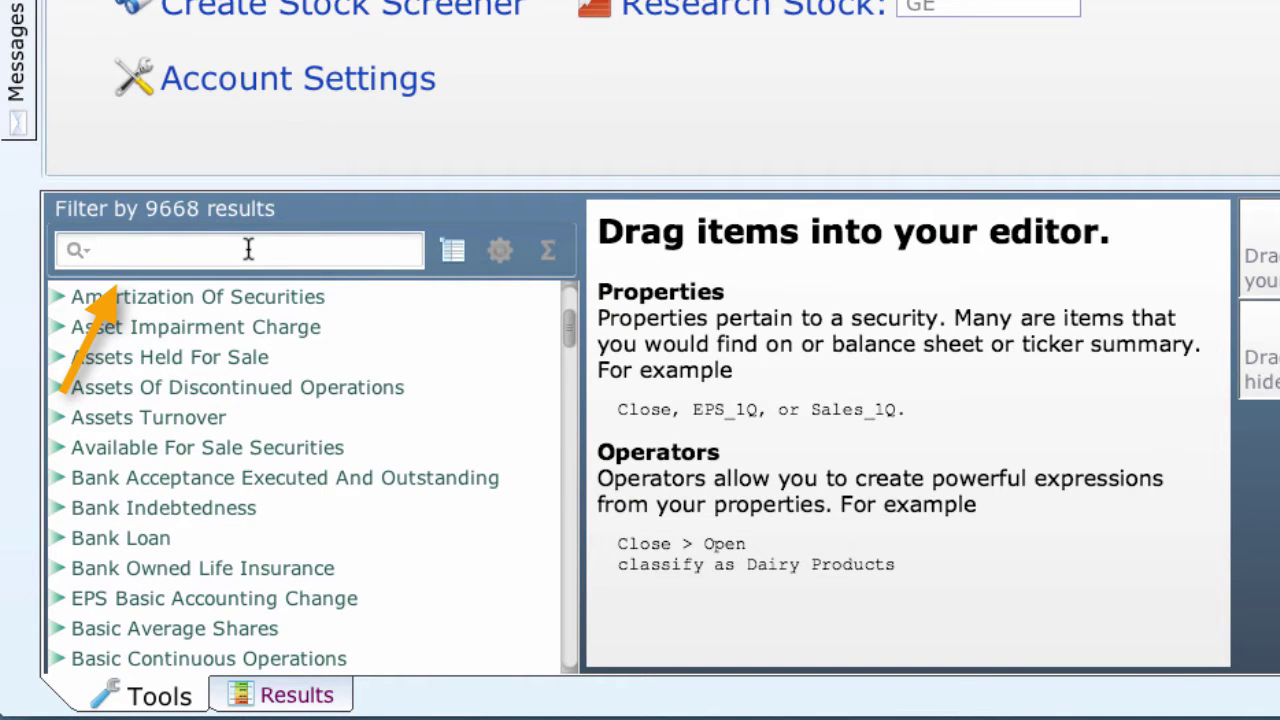
pyautogui.write('d')
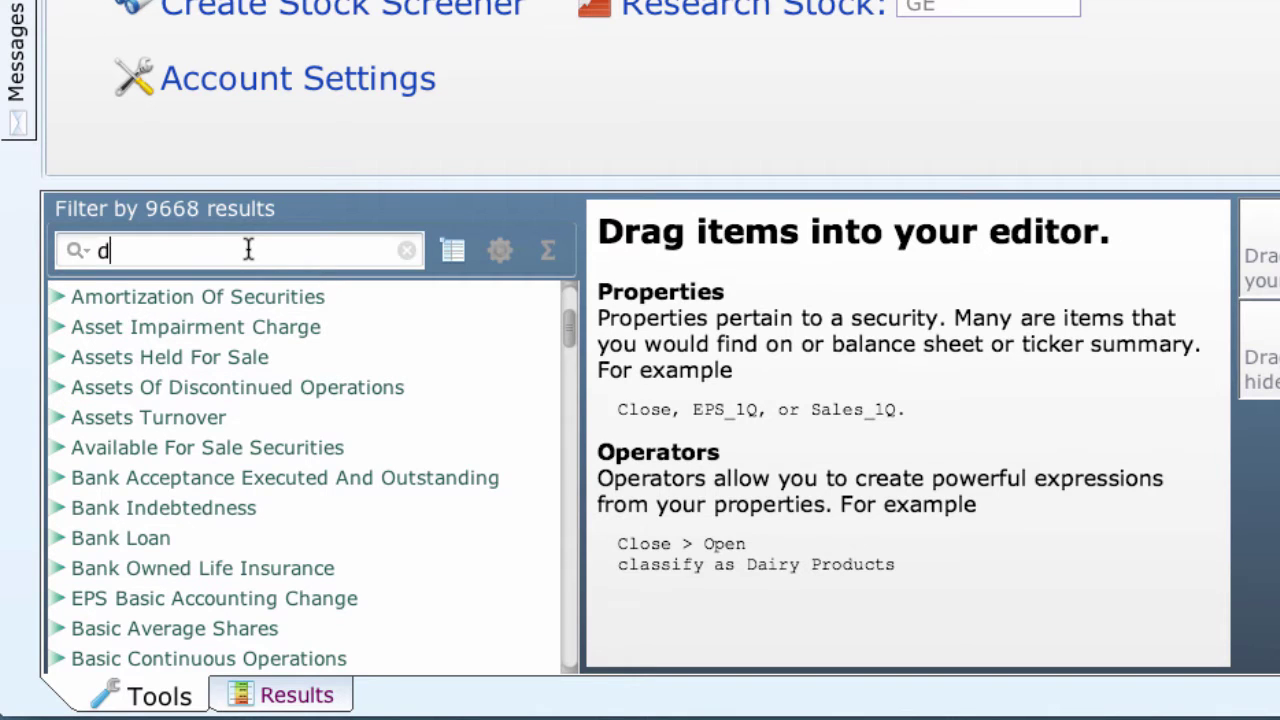
pyautogui.write('ep')
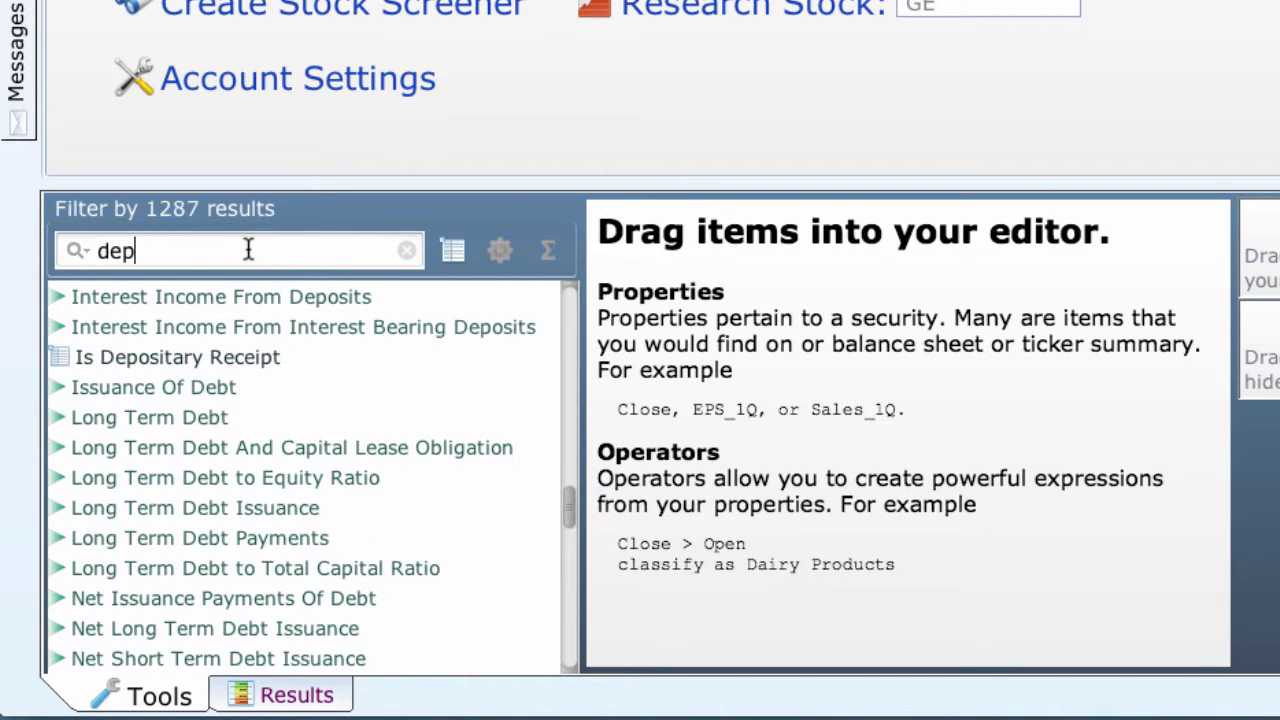
pyautogui.write('r')
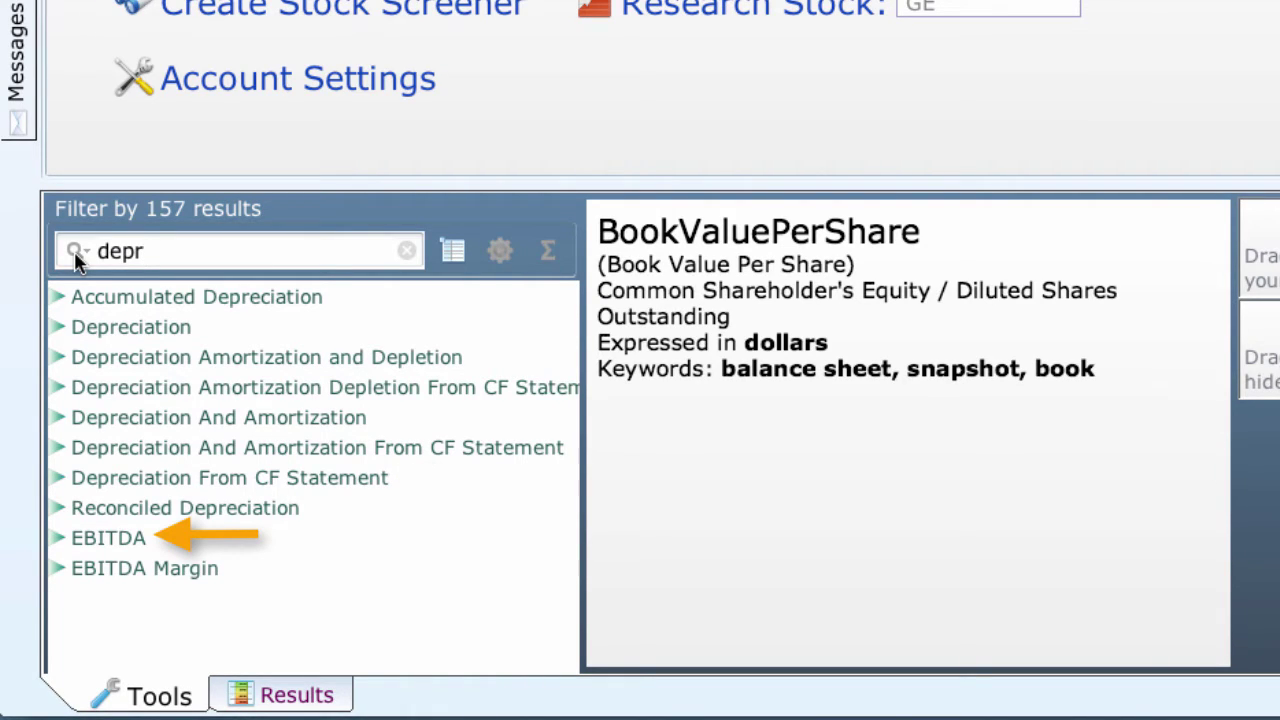
# Step: Replace the property search with "bal" and view the definition of Reinsurance Balances Payable
pyautogui.press('BackSpace')
pyautogui.press('BackSpace')
pyautogui.press('BackSpace')
pyautogui.press('BackSpace')
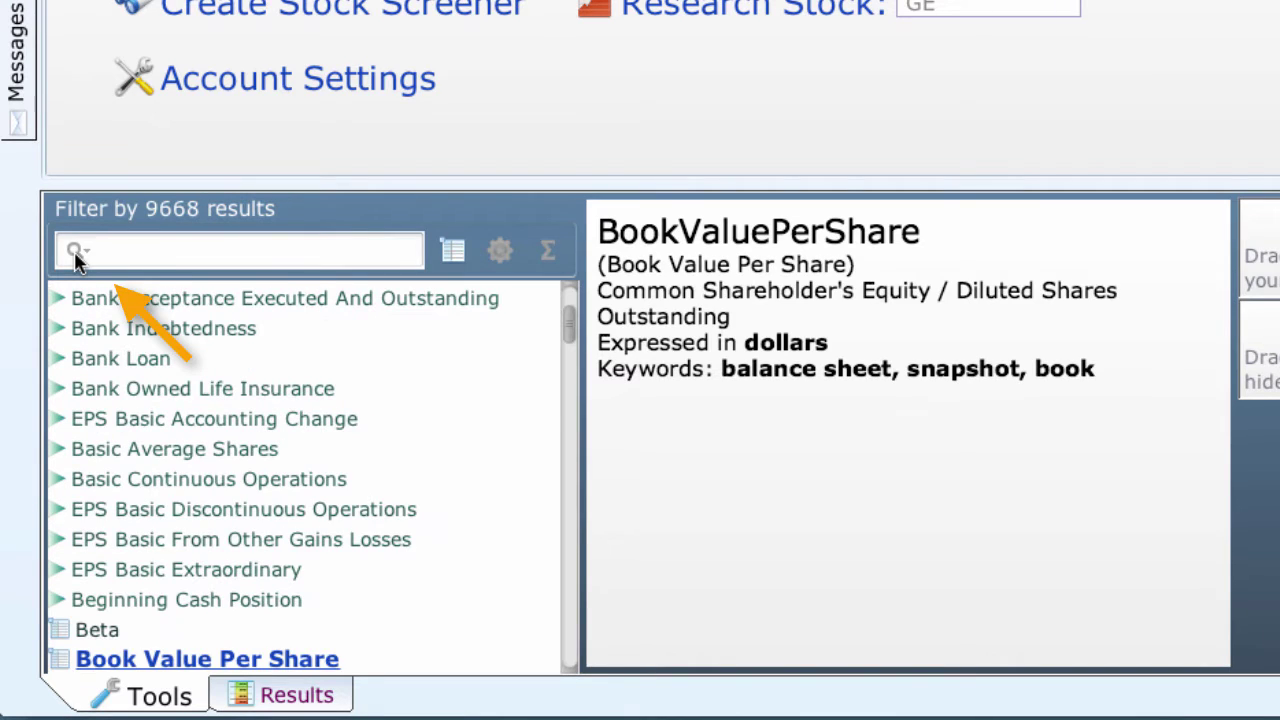
pyautogui.write('ba')
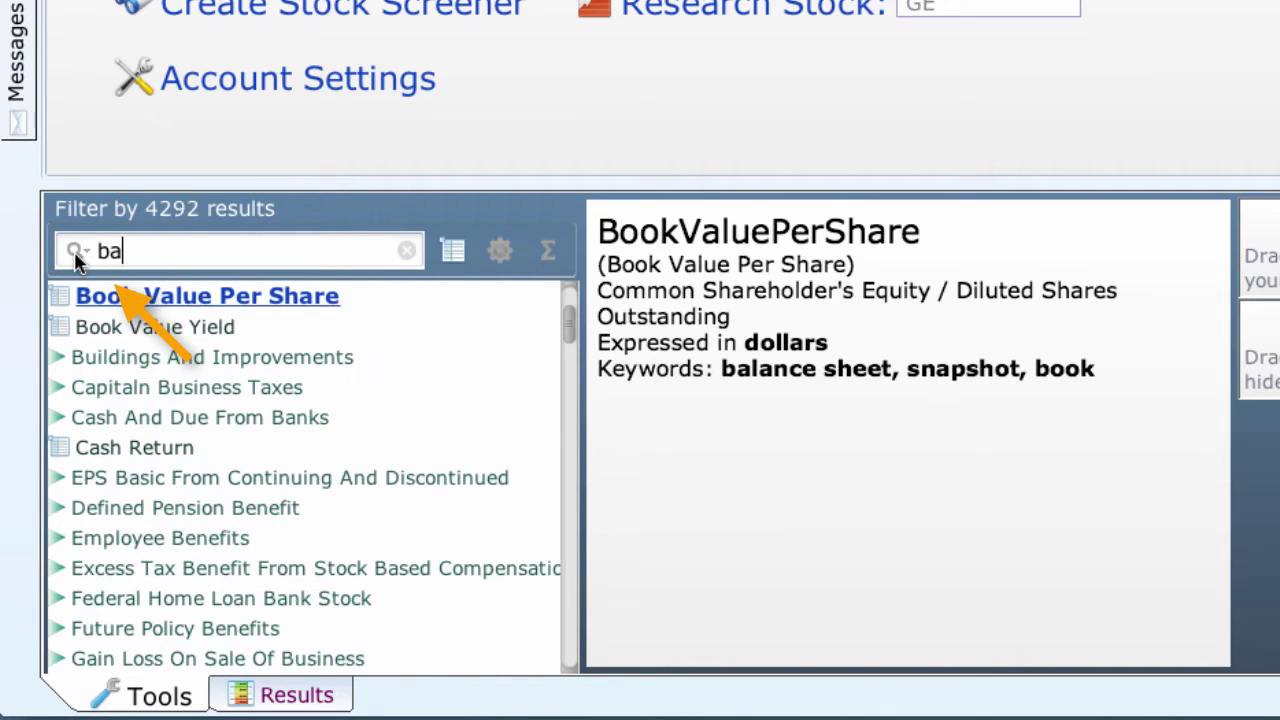
pyautogui.write('l')
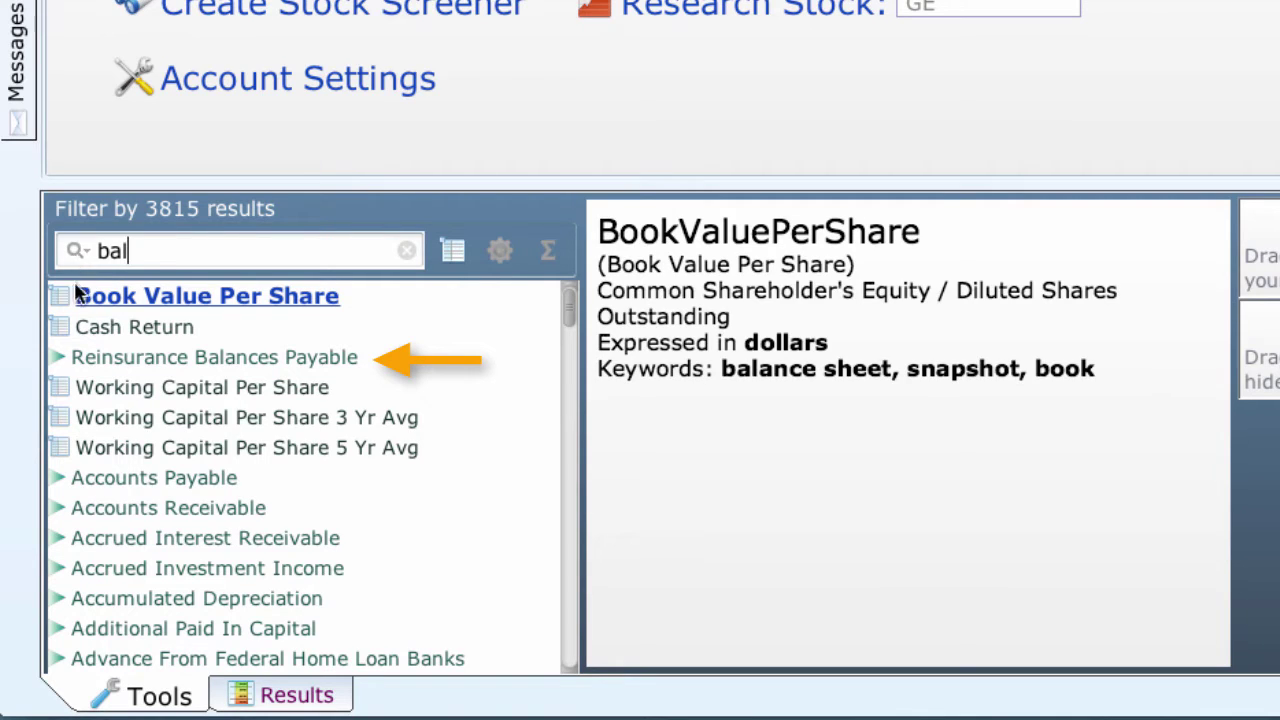
pyautogui.click(96, 356)
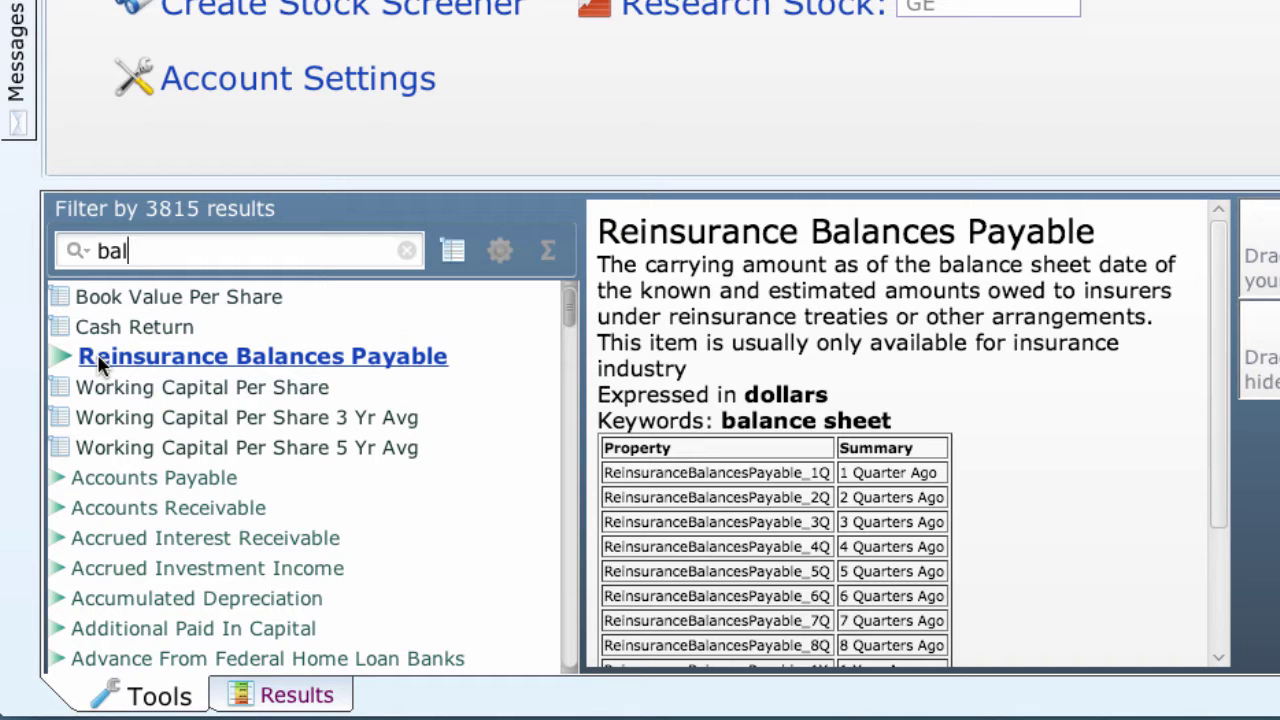
# Step: Replace the property search with "snap" to look for snapshot properties
pyautogui.press('BackSpace')
pyautogui.press('BackSpace')
pyautogui.press('BackSpace')
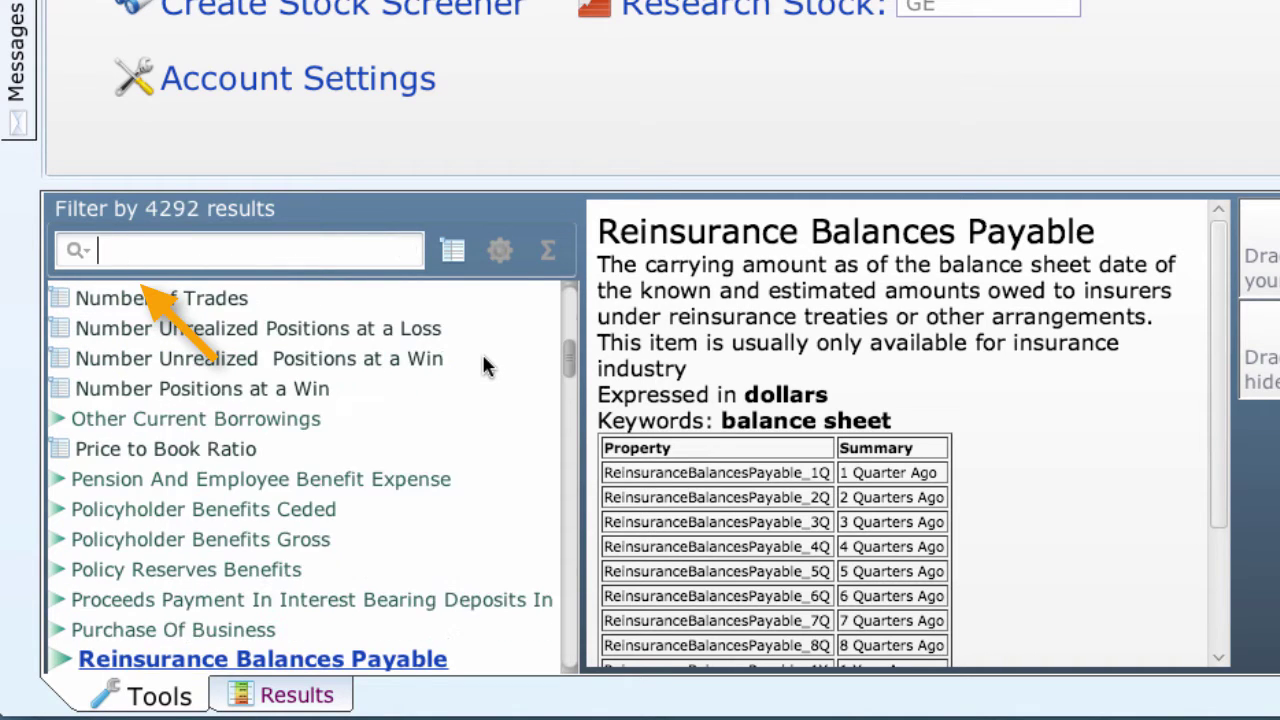
pyautogui.write('s')
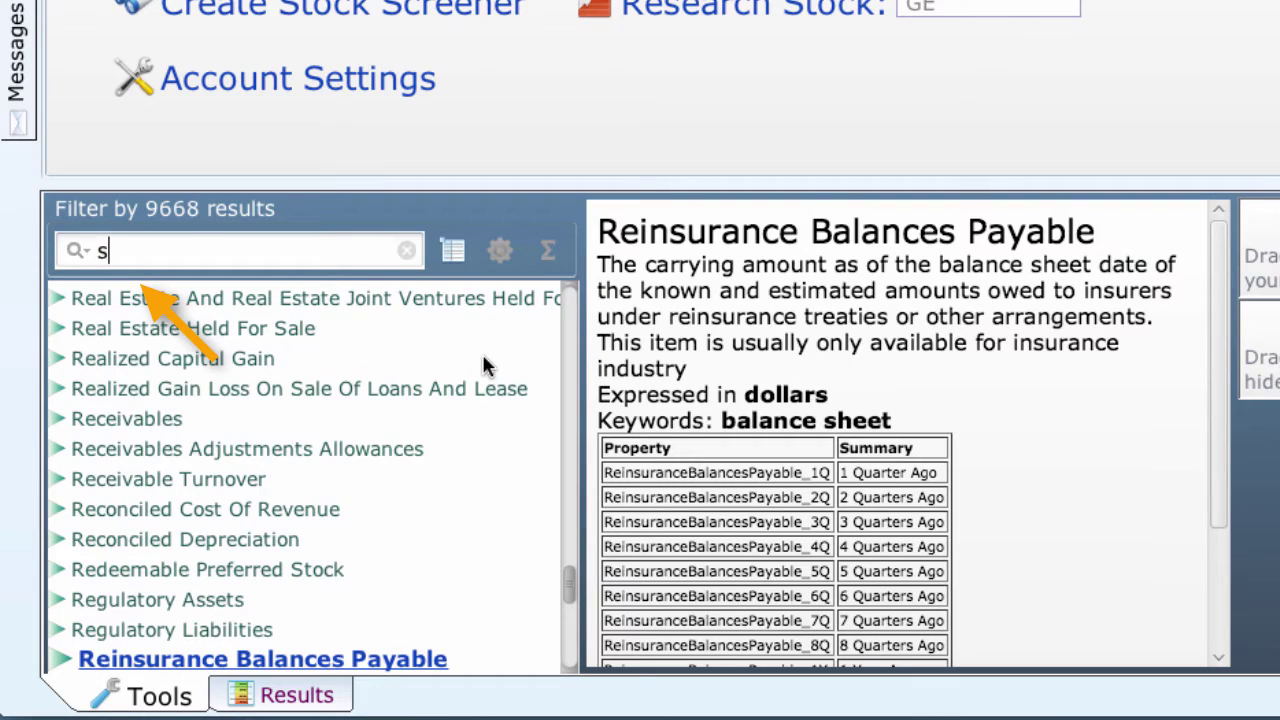
pyautogui.write('nap')
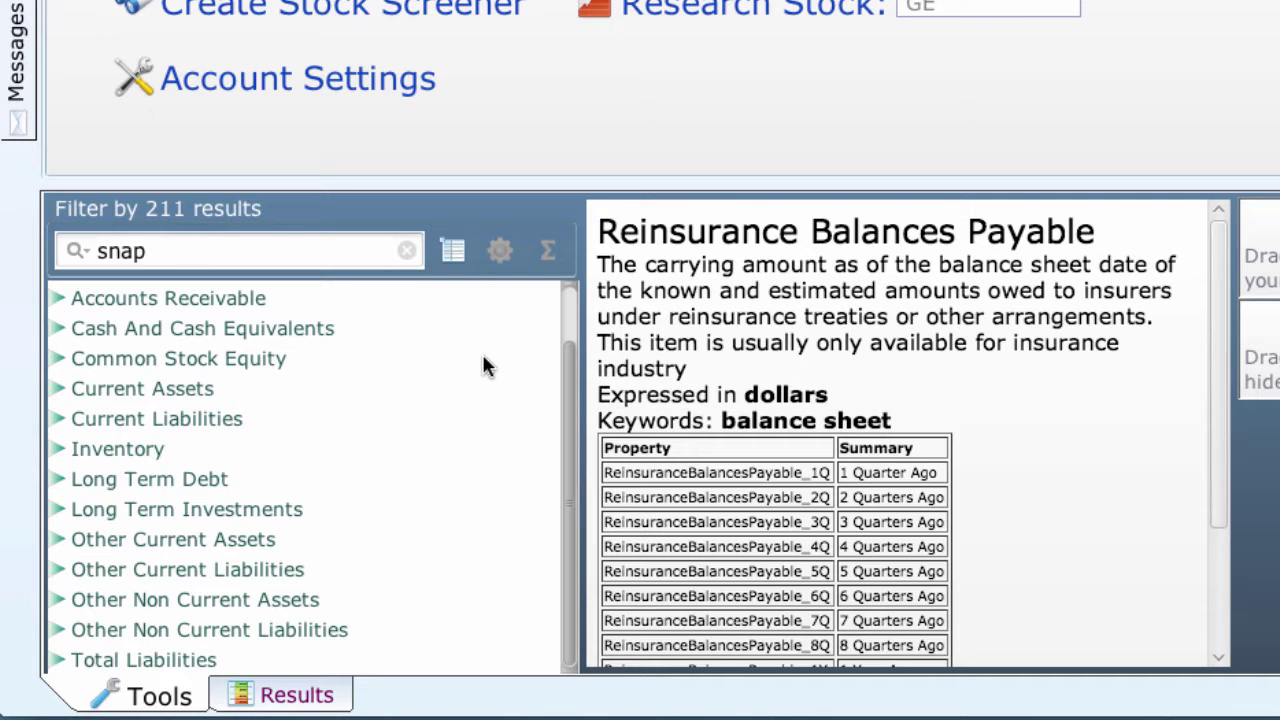
pyautogui.press('Return')
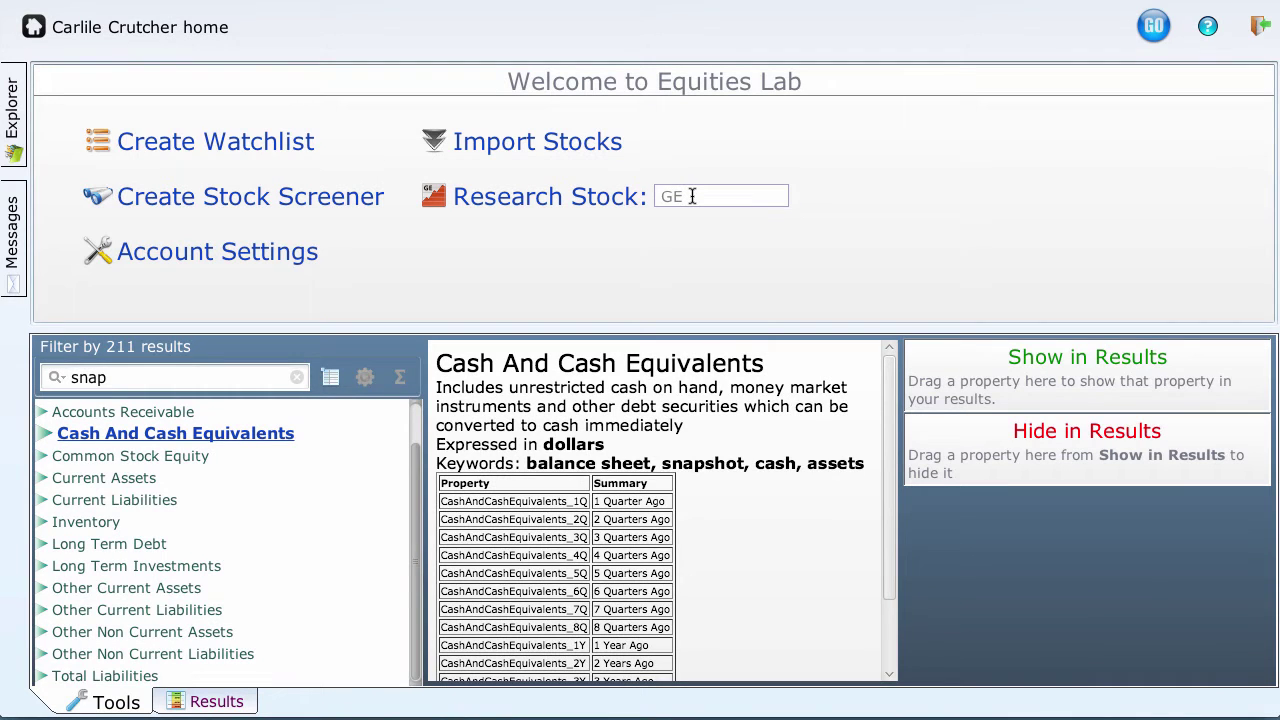
# Step: Open the stock research page for AAPL from the home page
pyautogui.click(688, 195)
pyautogui.write('aap')
pyautogui.press('Return')
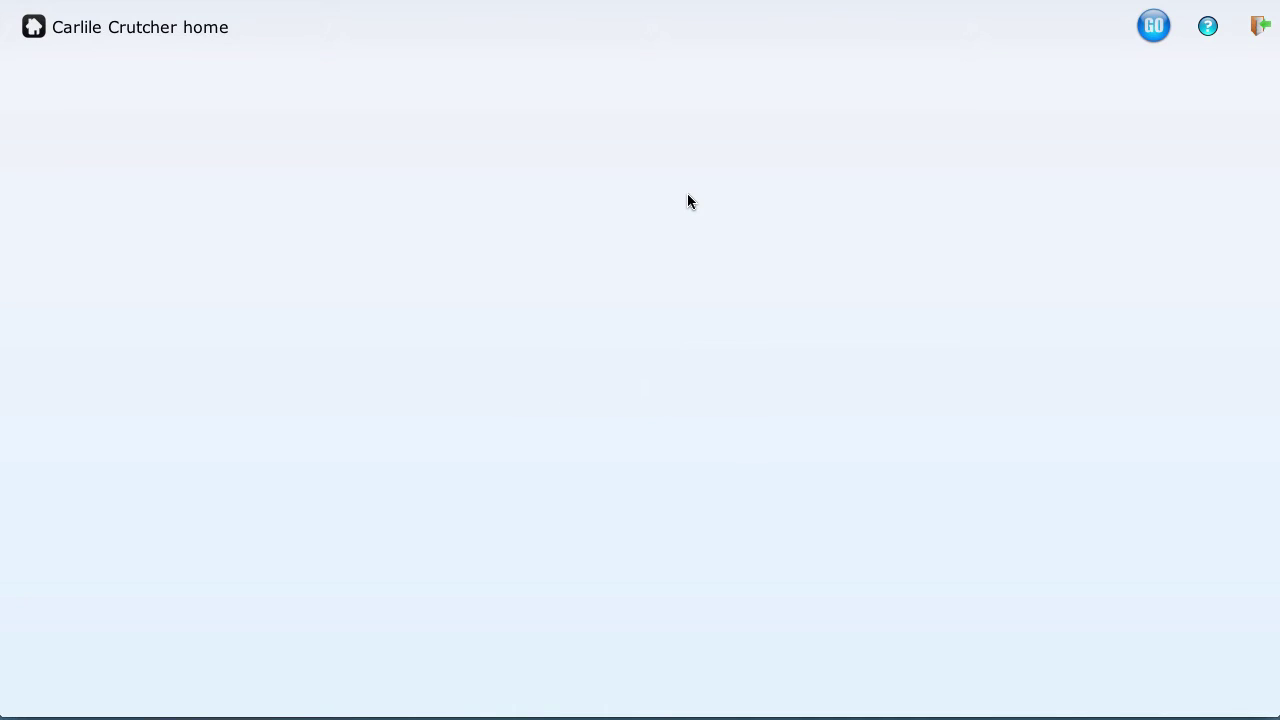
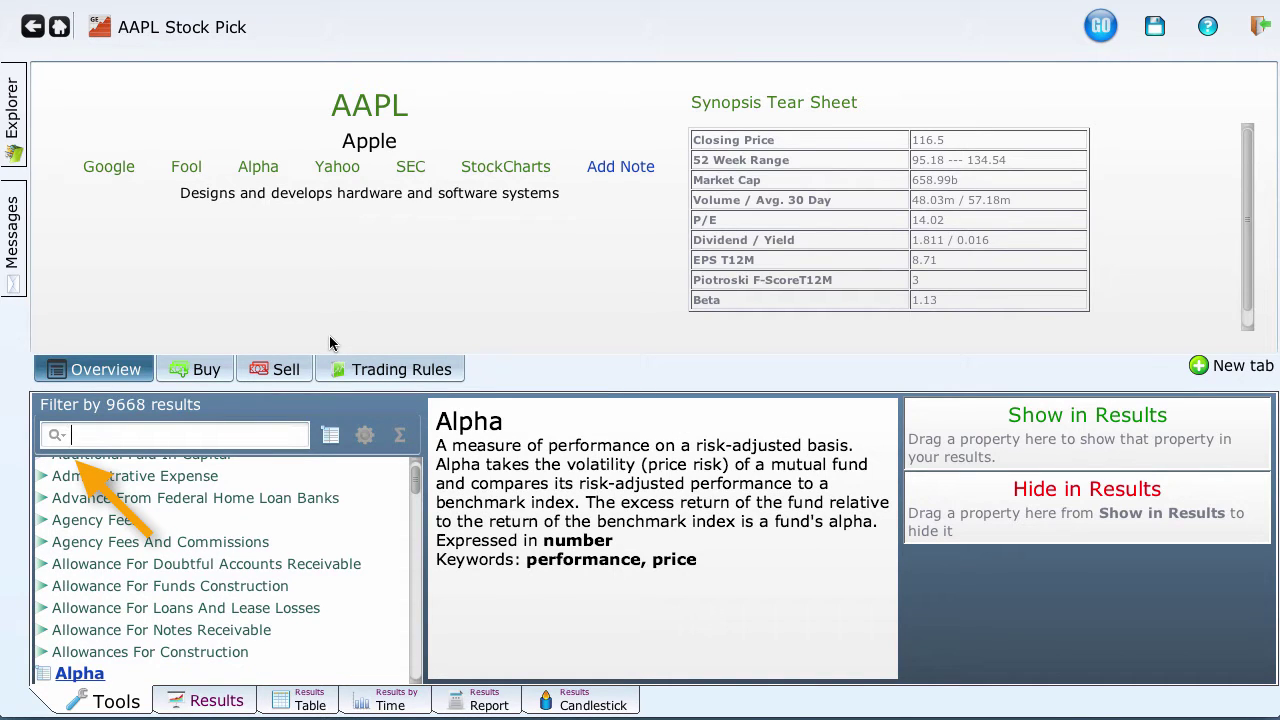
# Step: Search the properties for "p/e" and add P/E to the properties shown in results
pyautogui.write('p/e')
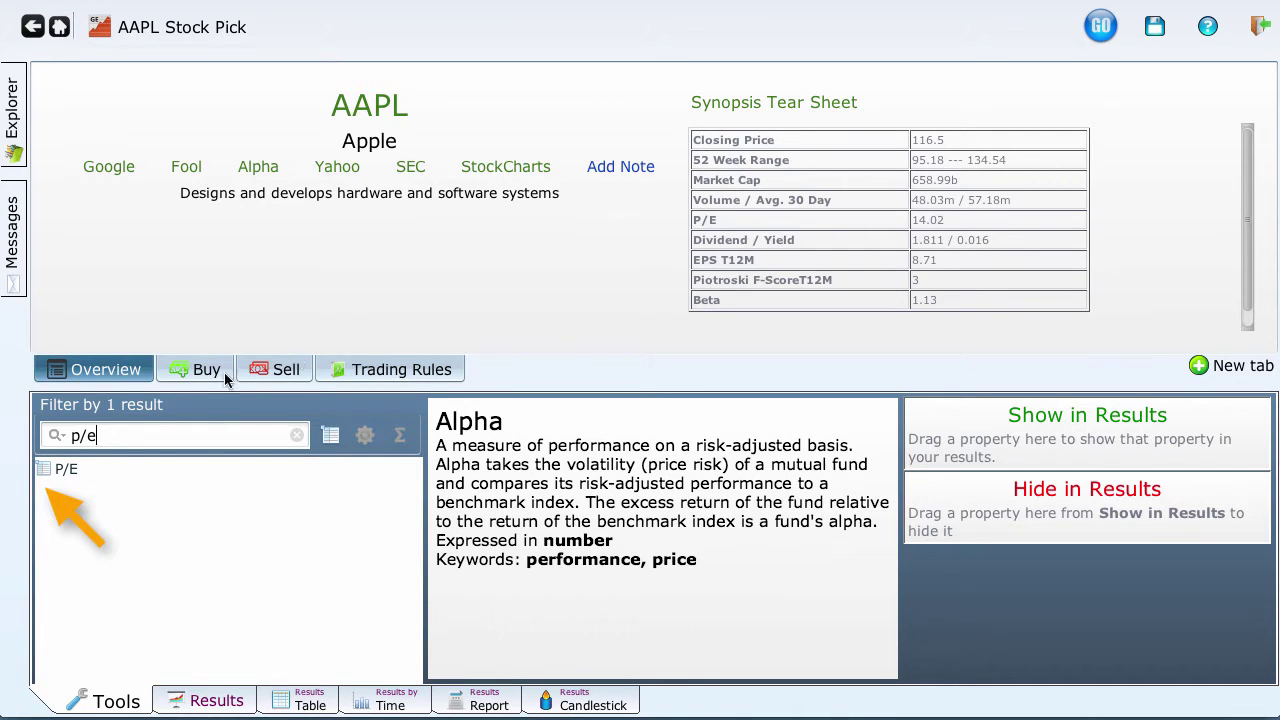
pyautogui.click(45, 471)
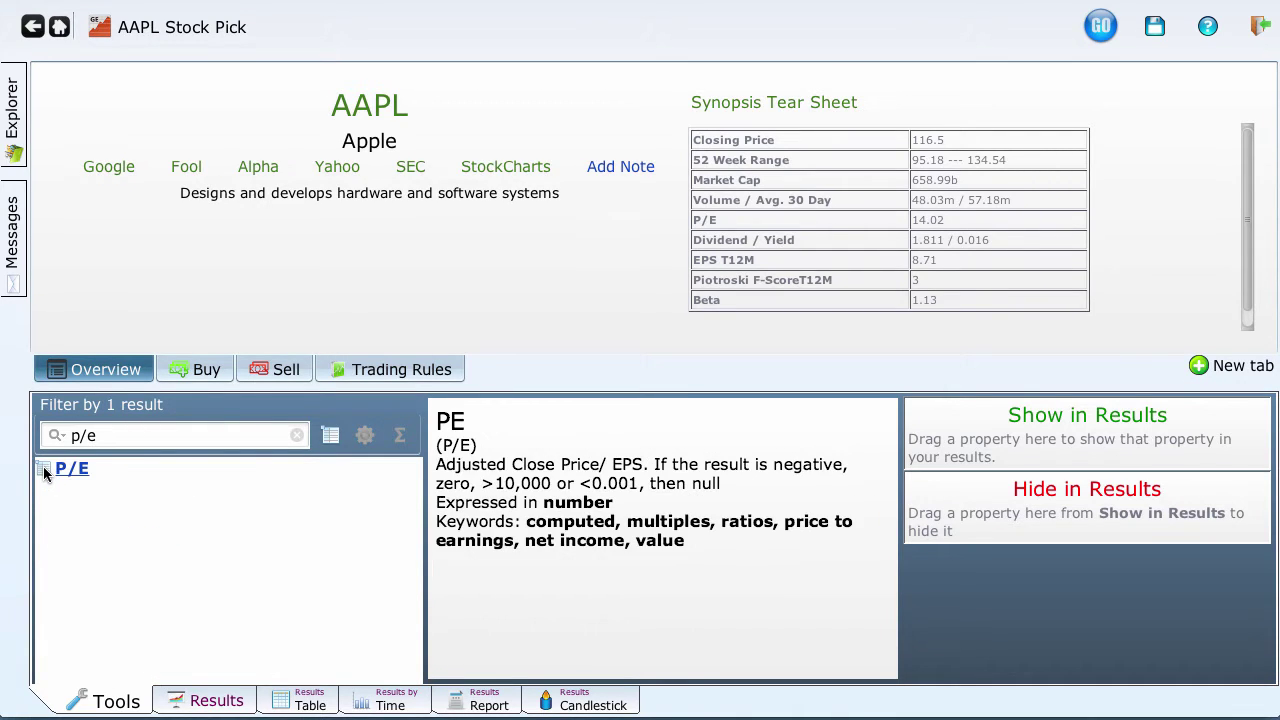
pyautogui.moveTo(43, 466); pyautogui.dragTo(1027, 437)
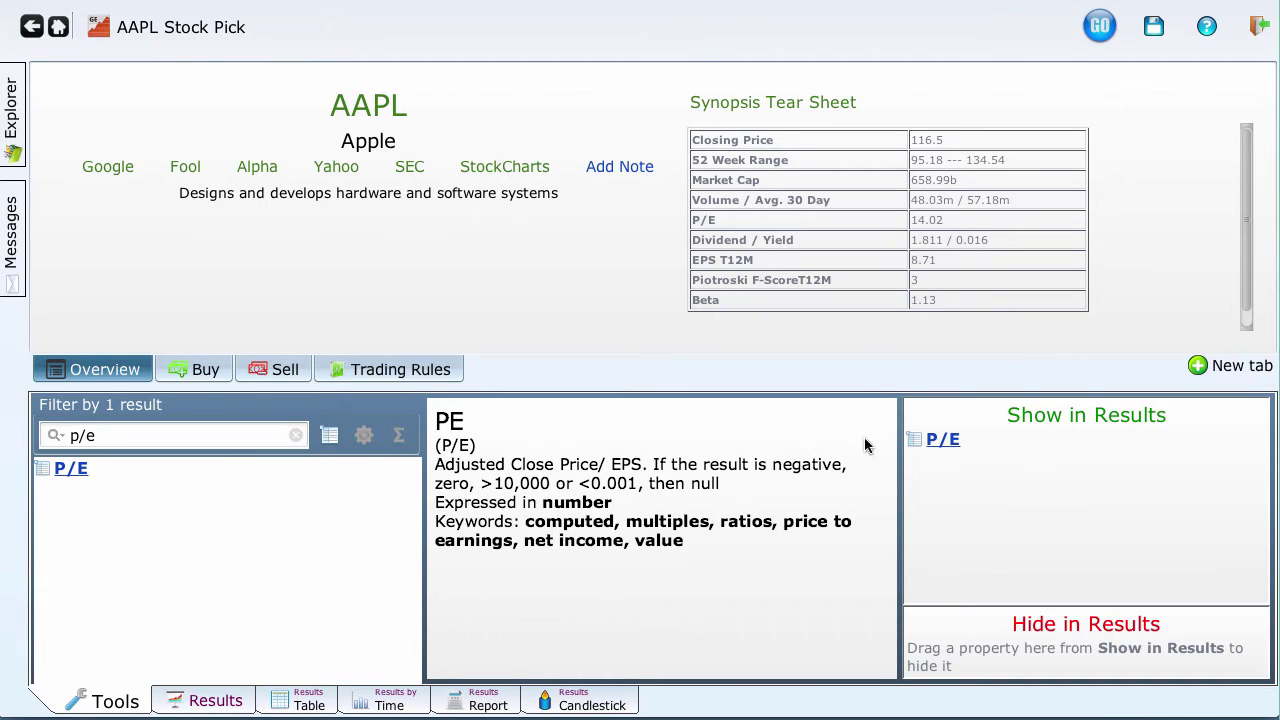
# Step: Replace the property search with "eps", add EPS to the properties shown in results, and open the results view
pyautogui.moveTo(112, 434); pyautogui.dragTo(33, 441)
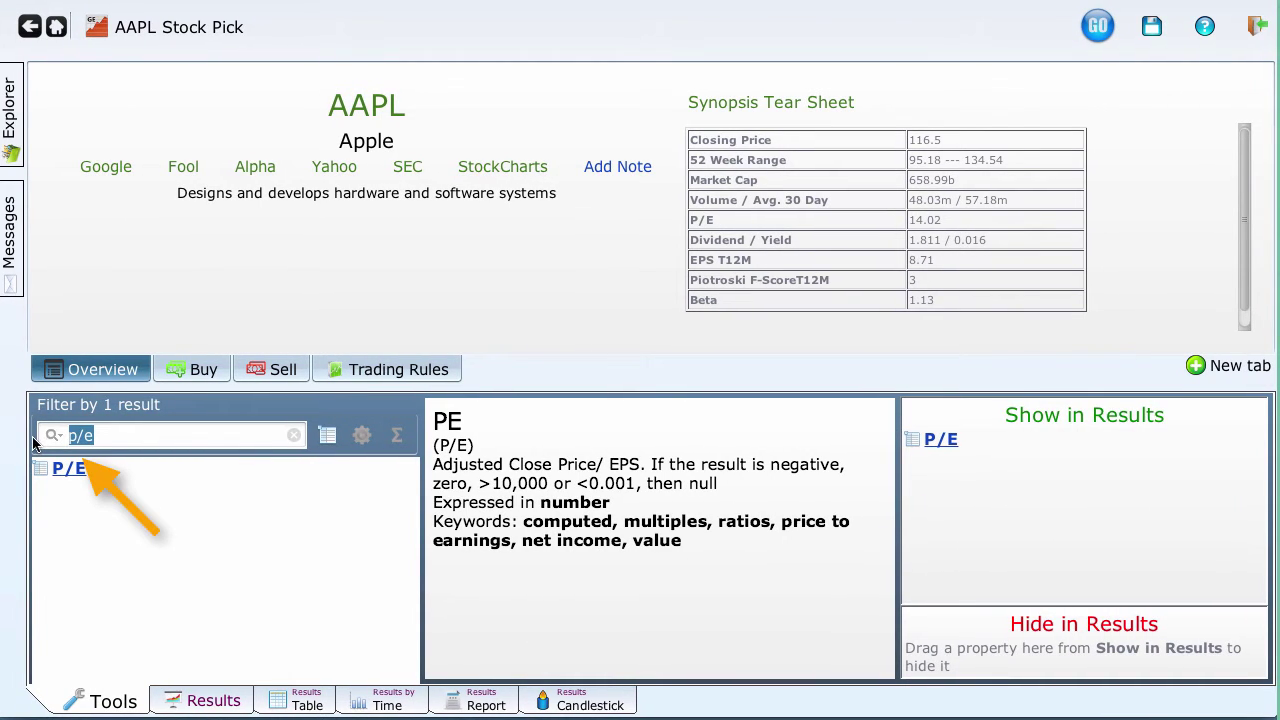
pyautogui.press('BackSpace')
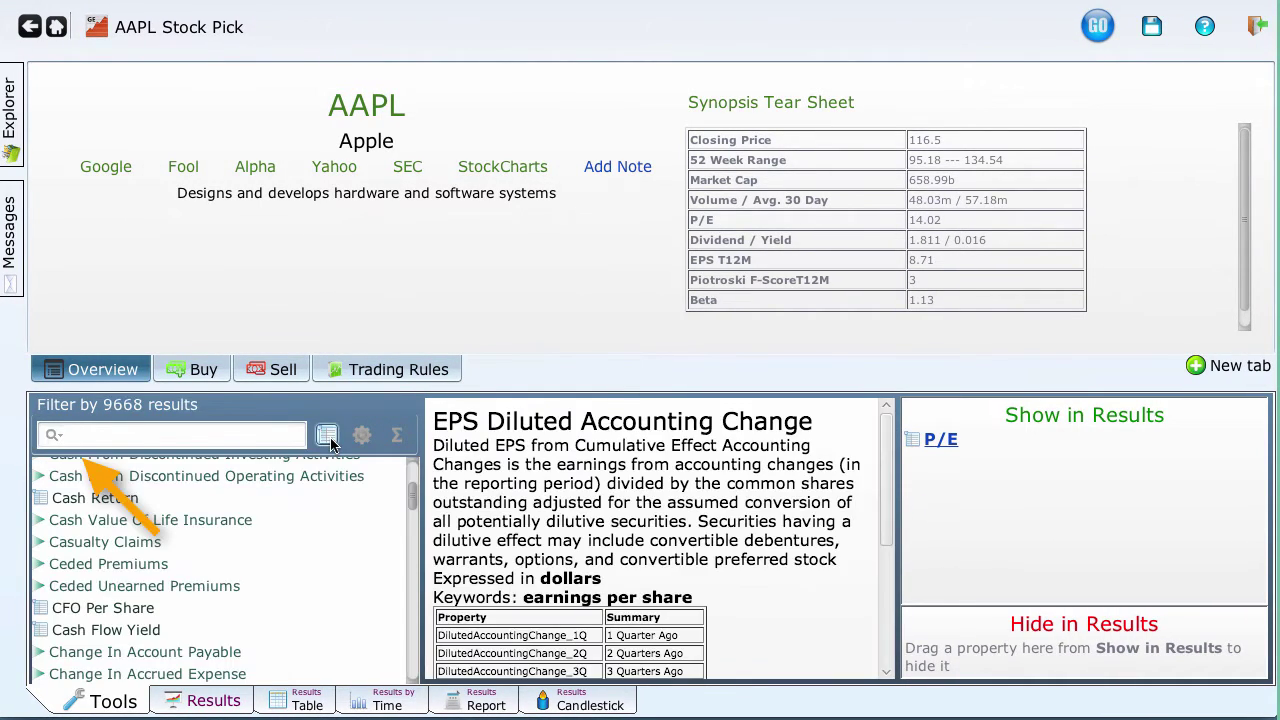
pyautogui.write('eps')
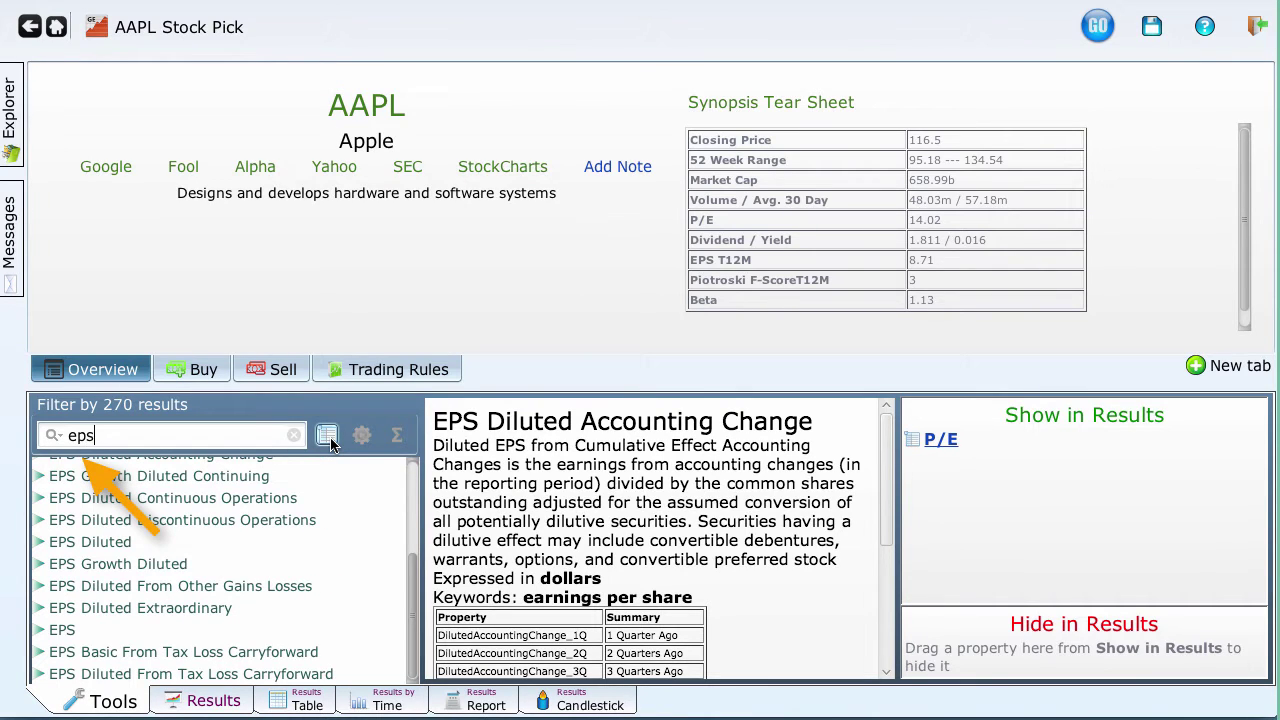
pyautogui.click(50, 630)
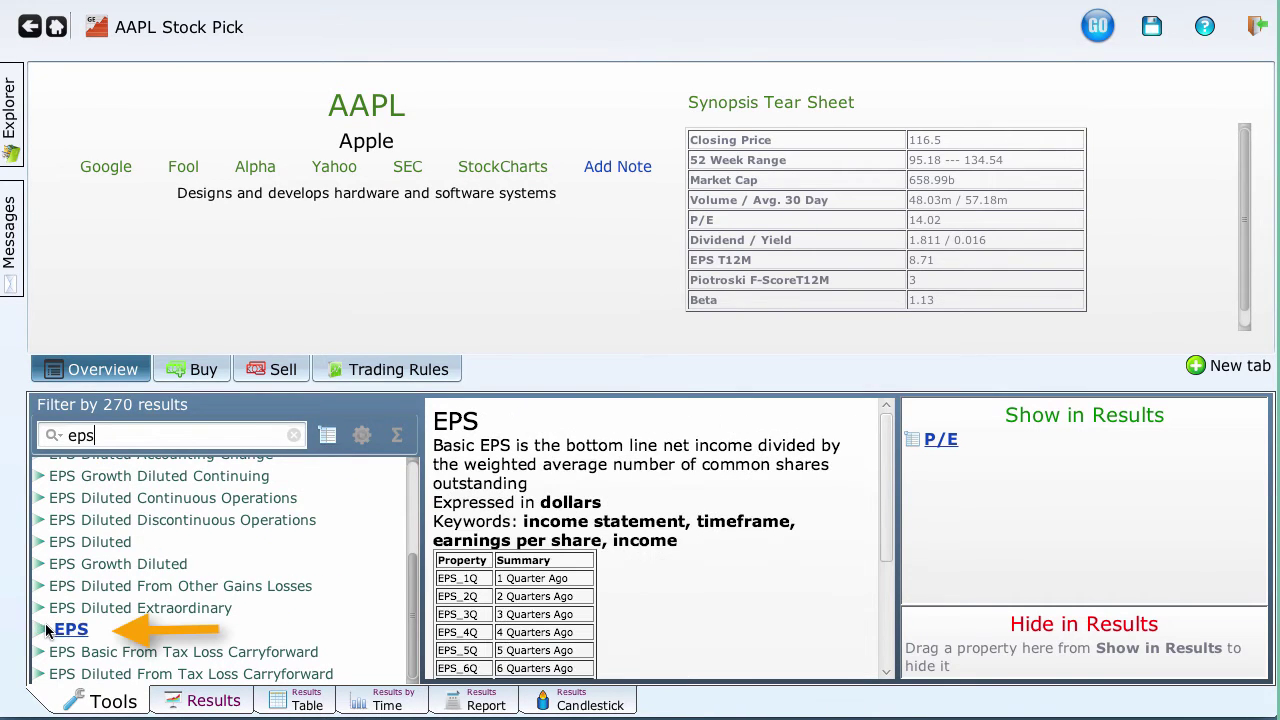
pyautogui.moveTo(45, 630); pyautogui.dragTo(976, 474)
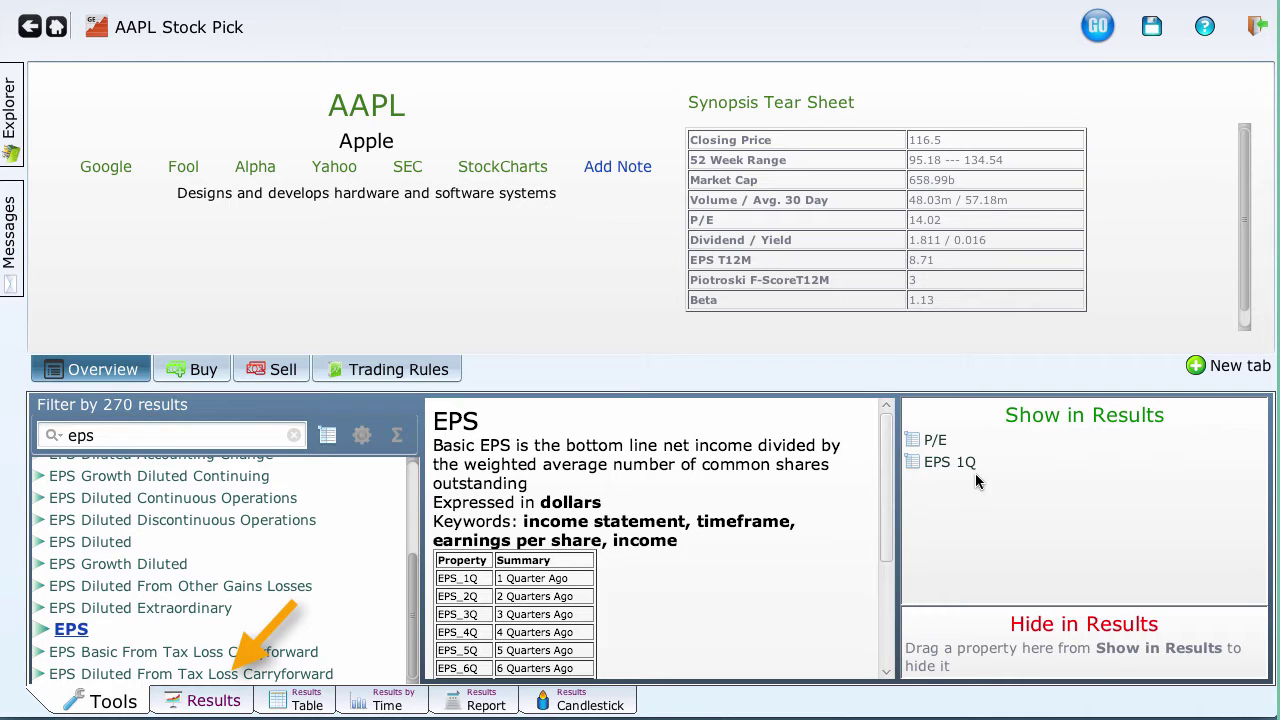
pyautogui.click(224, 704)
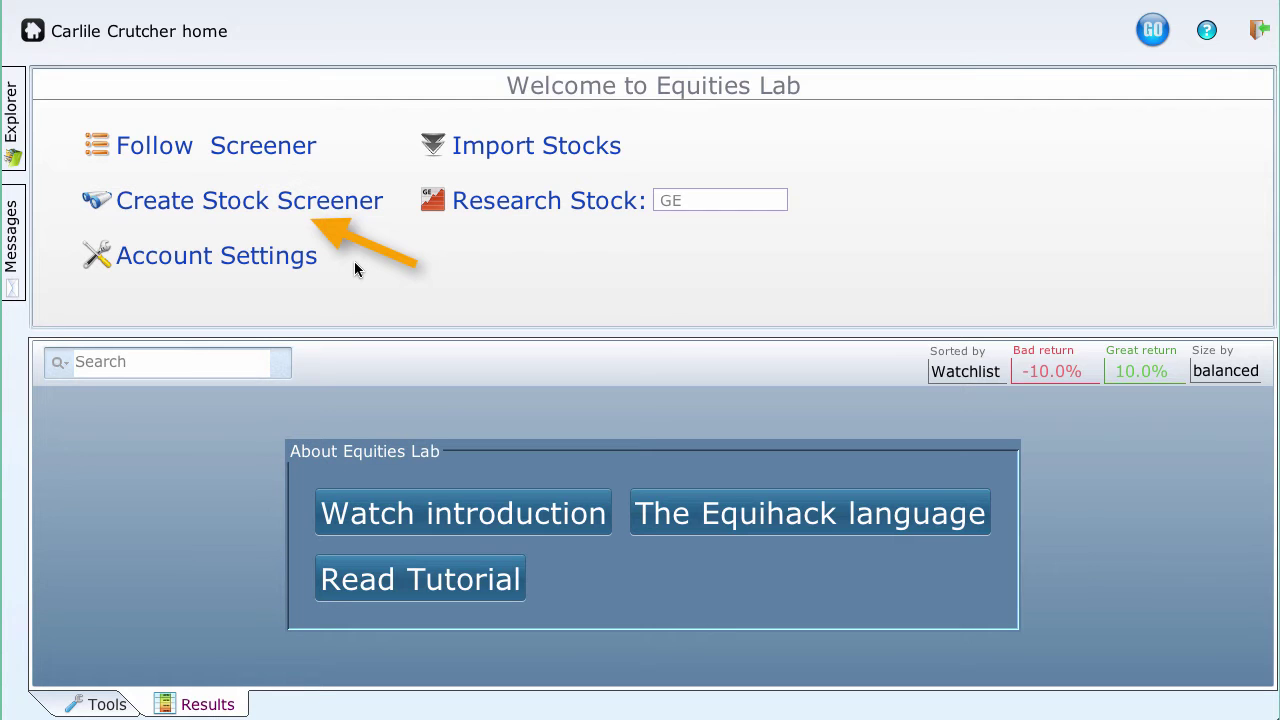
# Step: Create a stock screener named My Screener and start its condition with Accounts Receivable 1Q, found by entering "acc"
pyautogui.click(314, 200)
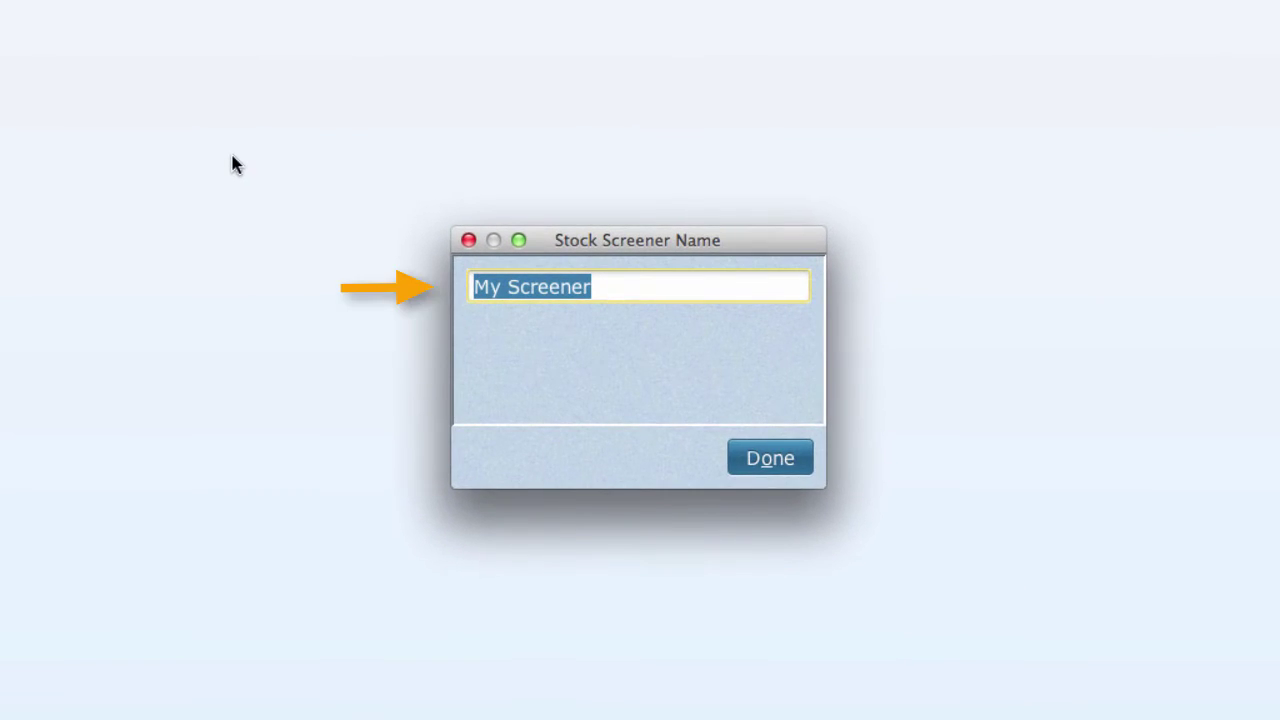
pyautogui.click(784, 470)
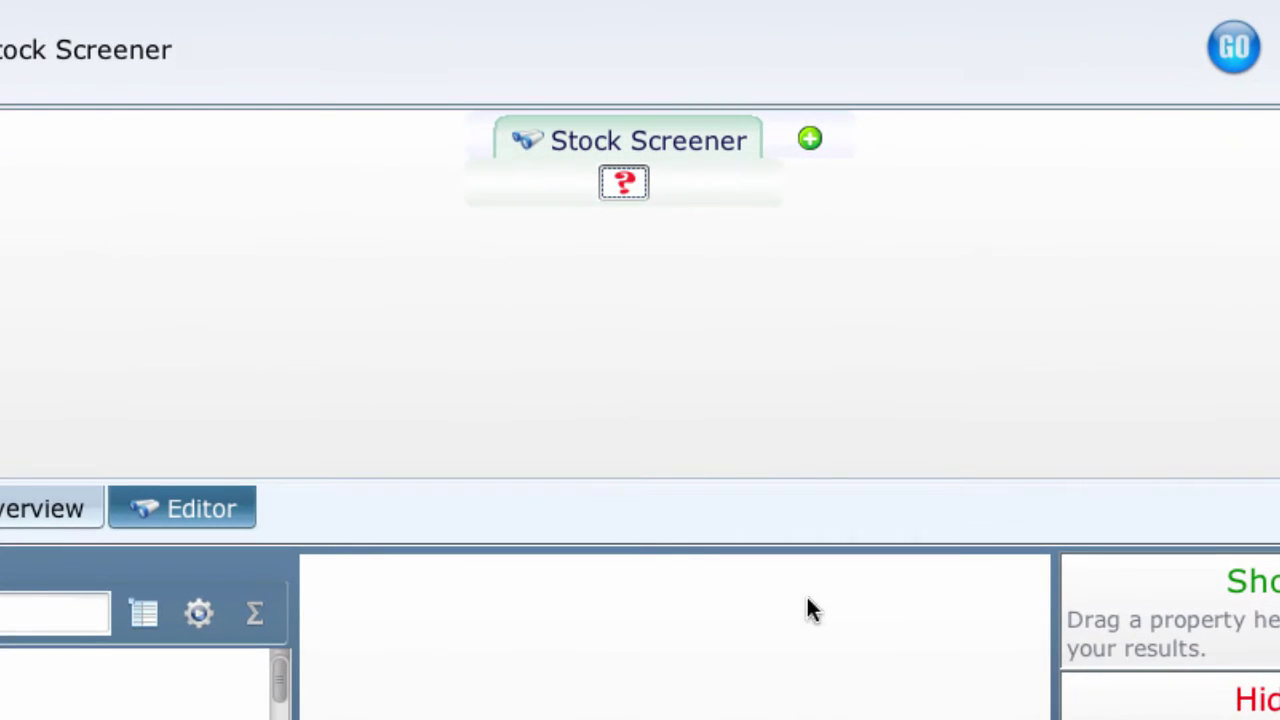
pyautogui.click(625, 182)
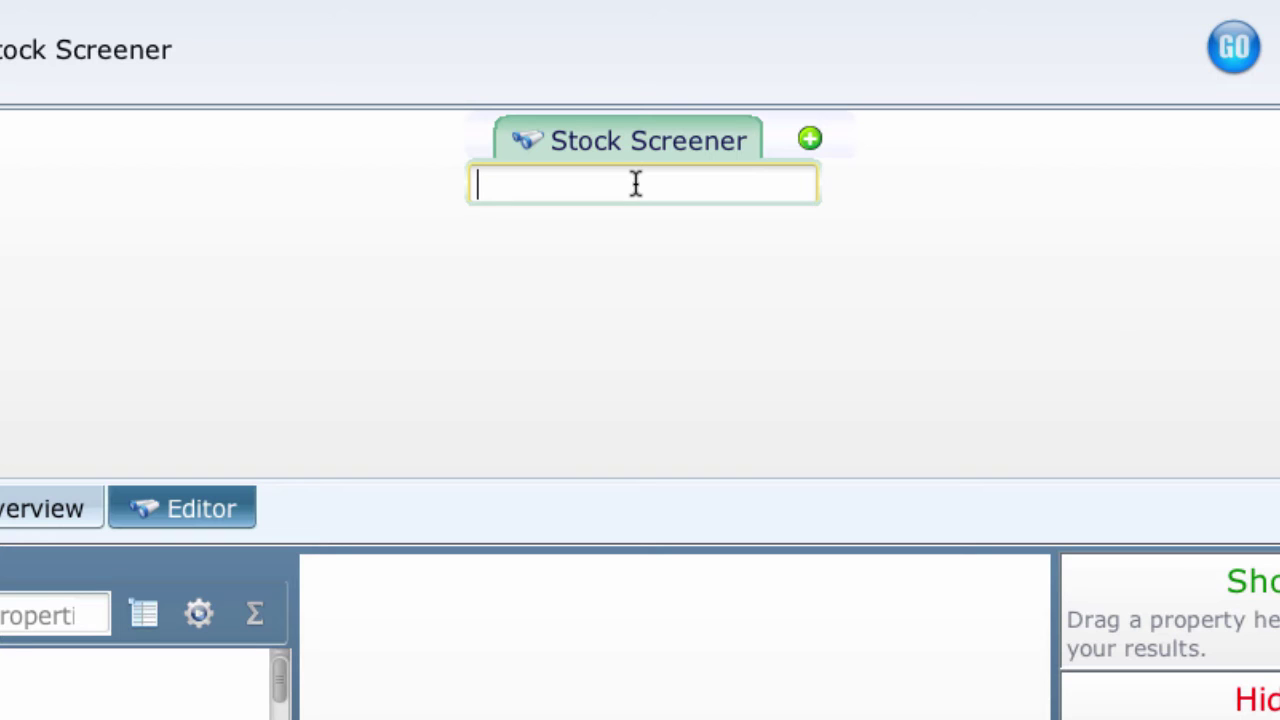
pyautogui.write('acc')
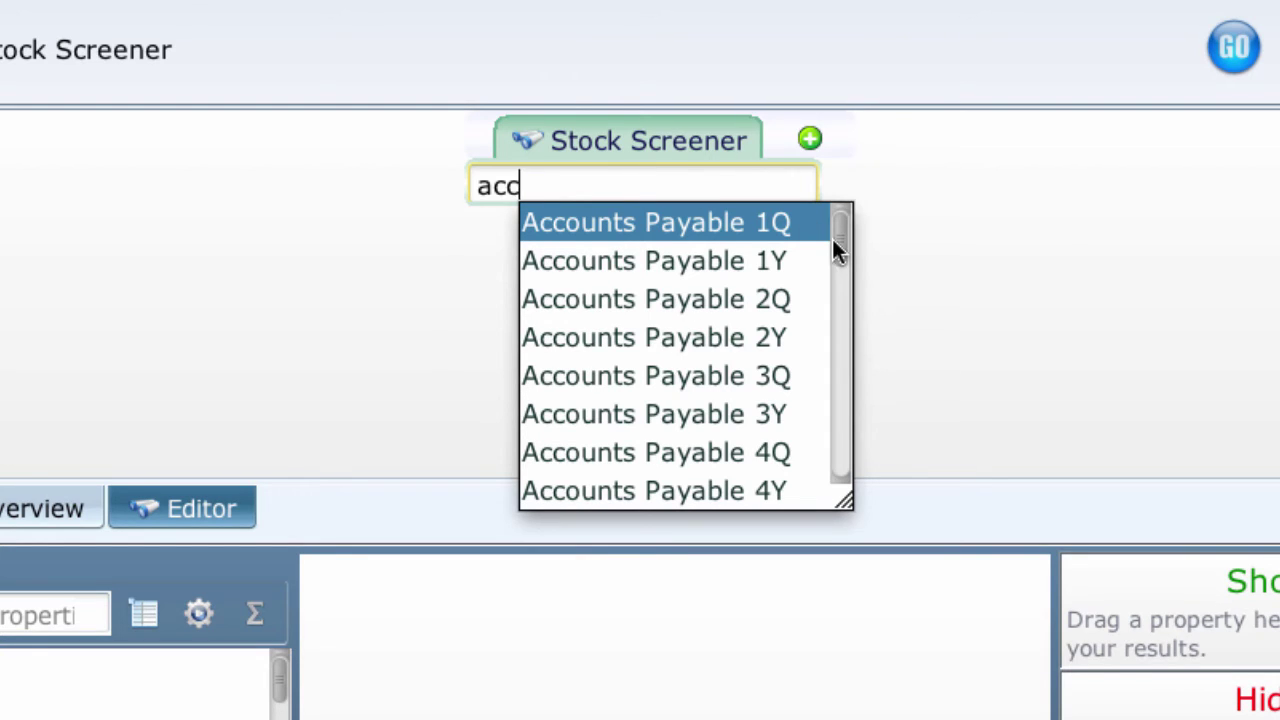
pyautogui.moveTo(836, 245); pyautogui.dragTo(831, 343)
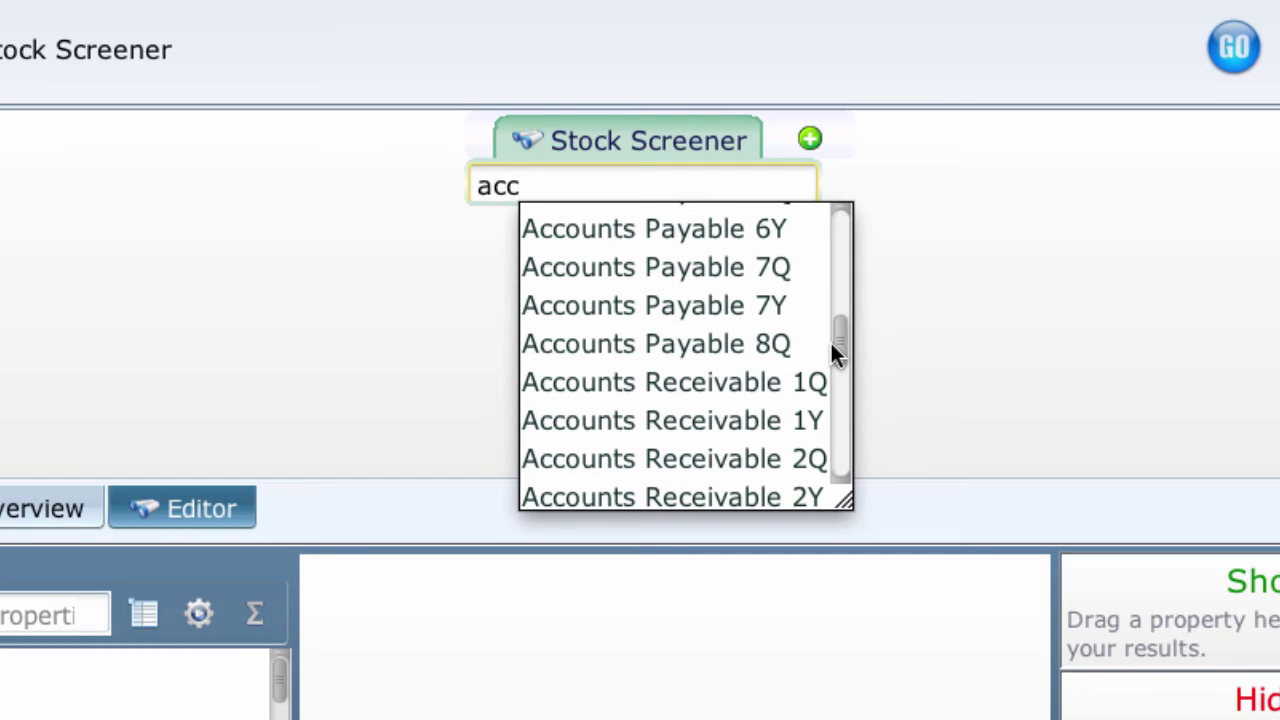
pyautogui.click(789, 382)
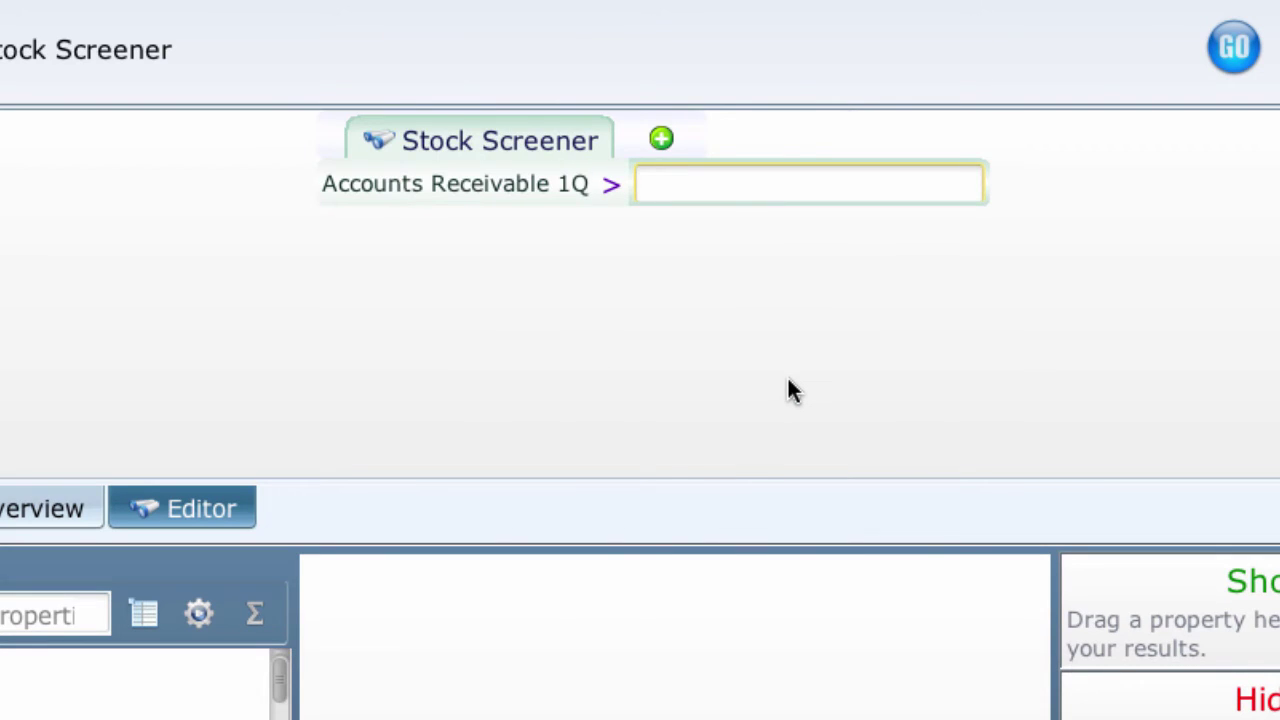
pyautogui.click(748, 477)
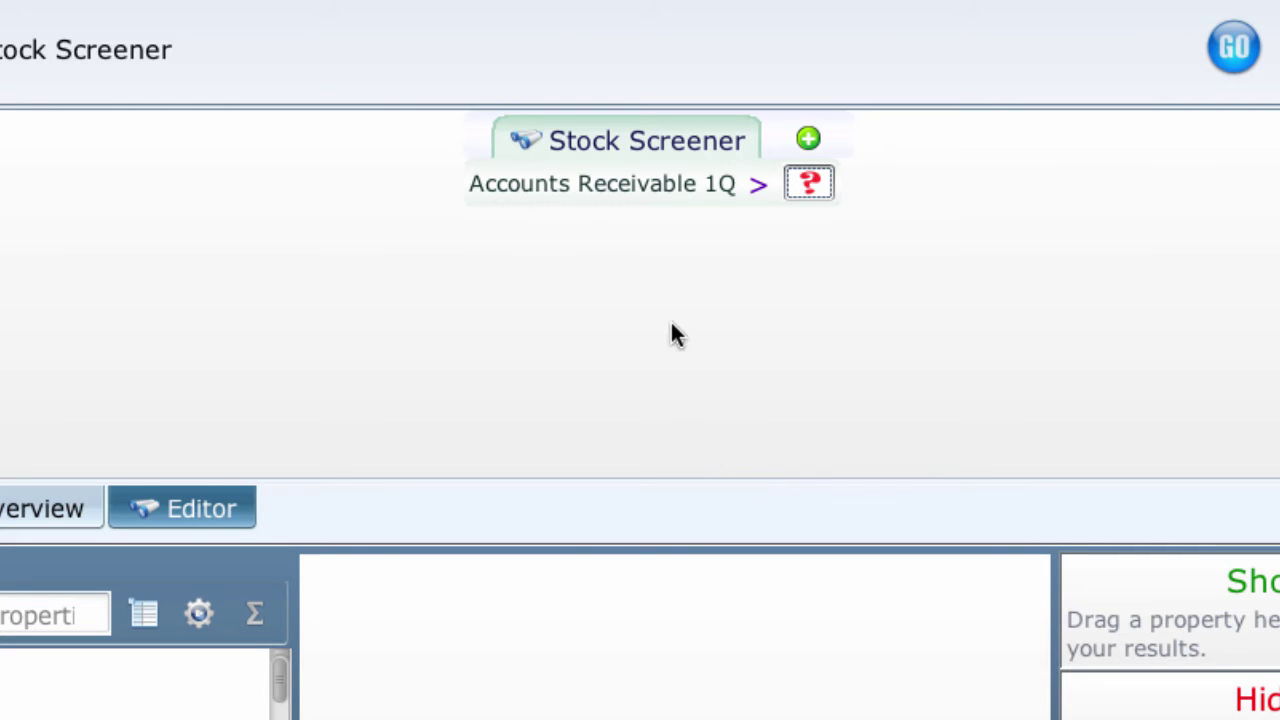
# Step: Open the property picker for the condition's first term and place Accounts Receivable from the property list there
pyautogui.rightClick(654, 192)
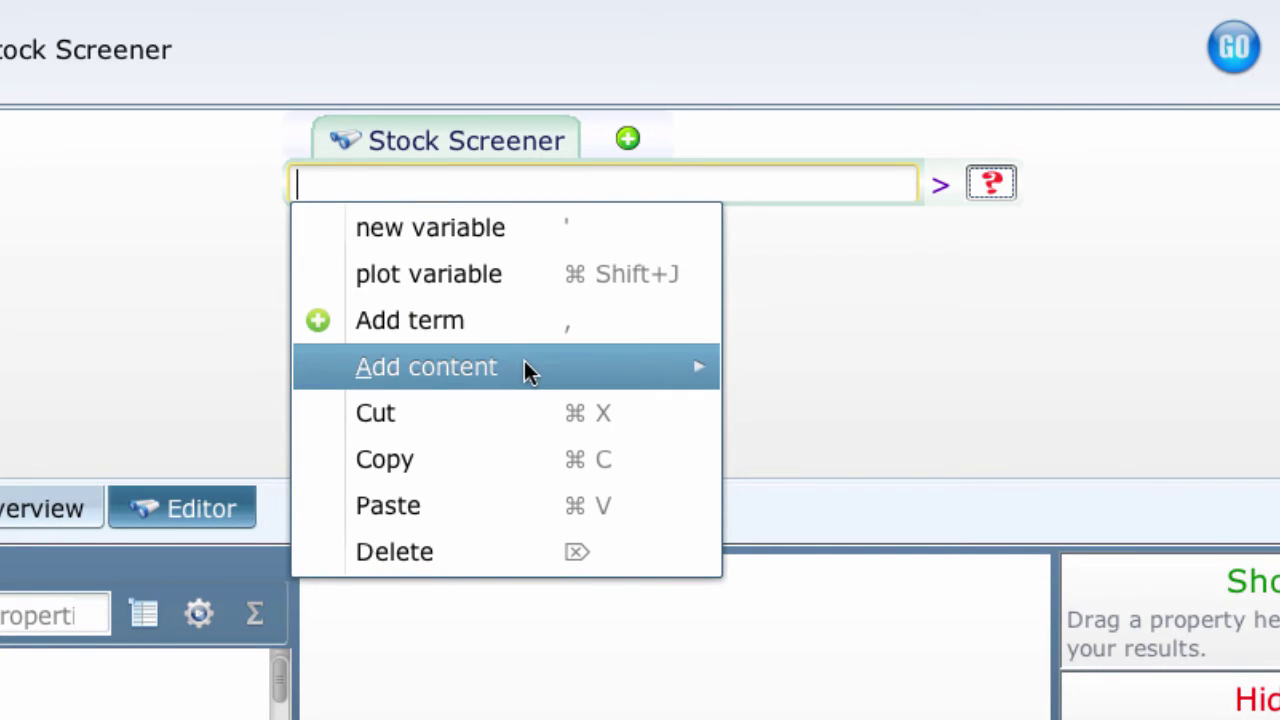
pyautogui.moveTo(580, 372)
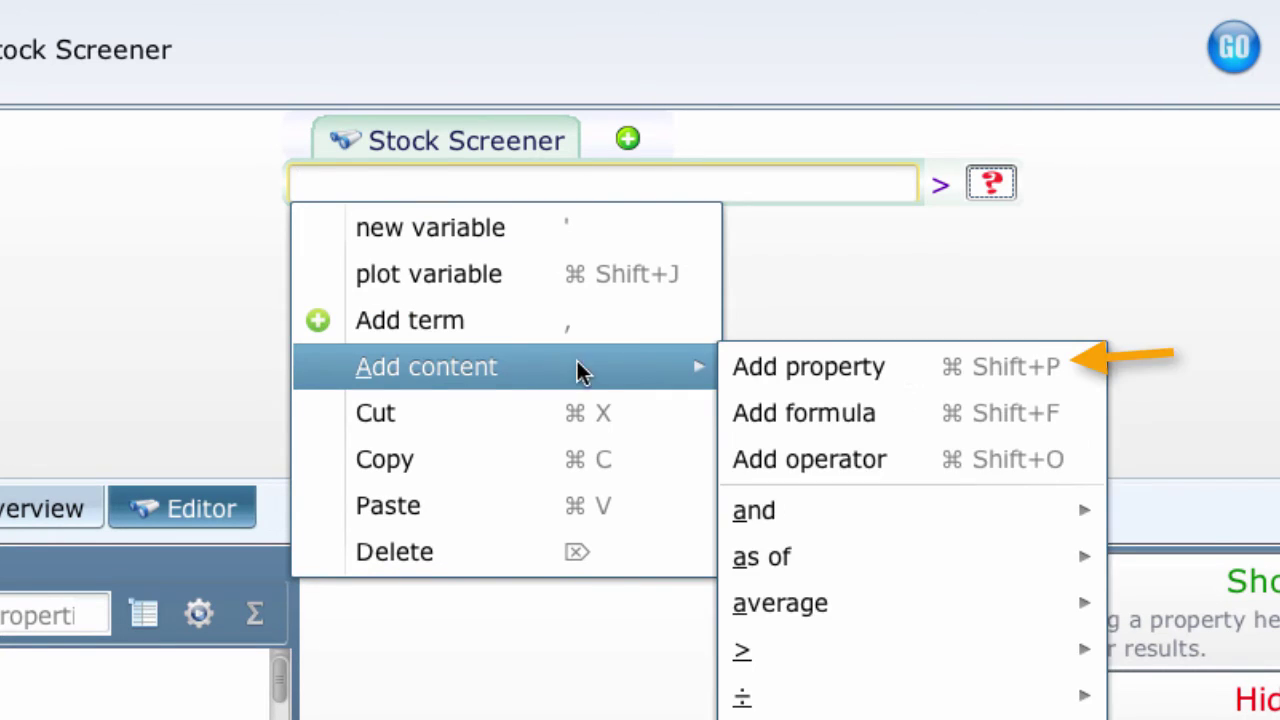
pyautogui.click(768, 366)
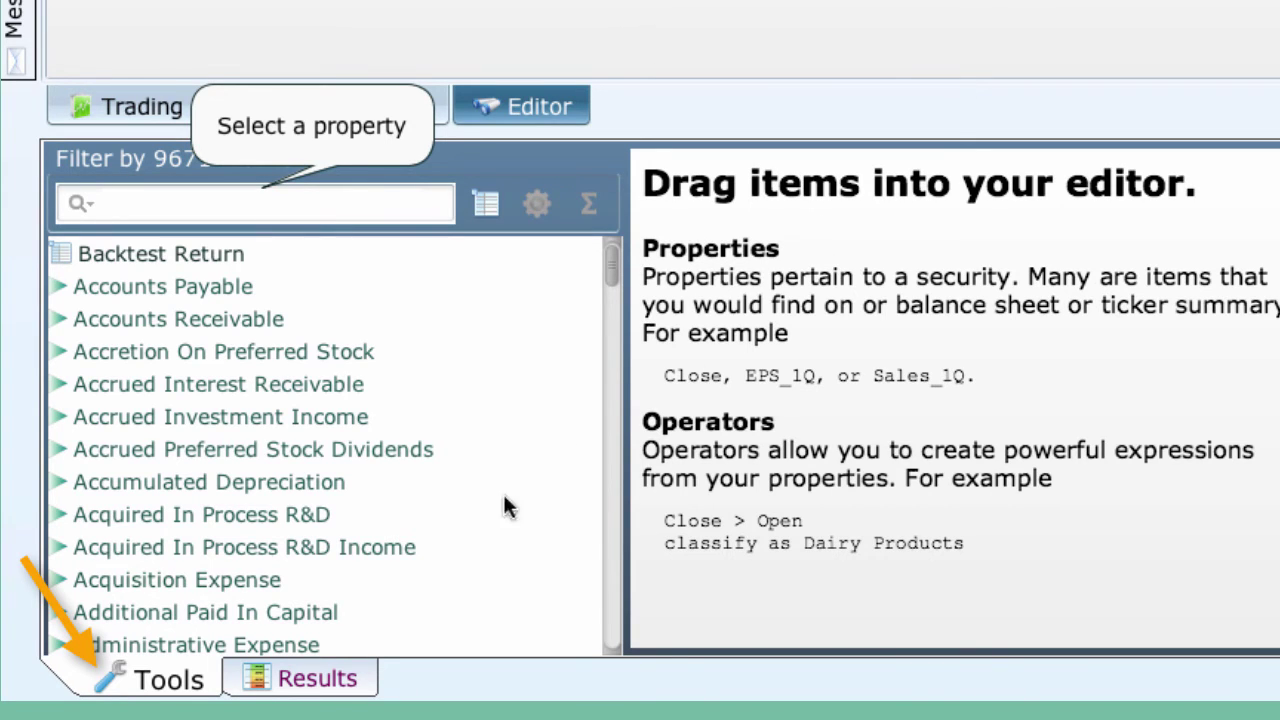
pyautogui.click(470, 449)
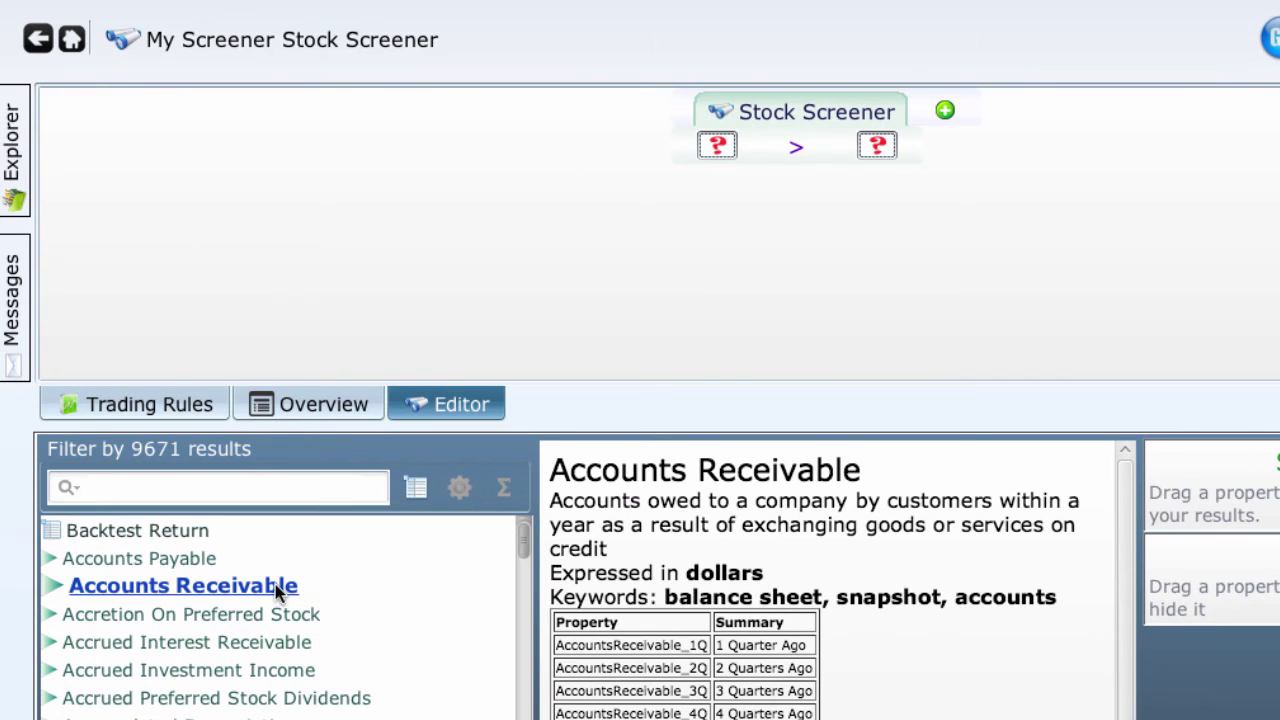
pyautogui.moveTo(276, 584); pyautogui.dragTo(735, 154)
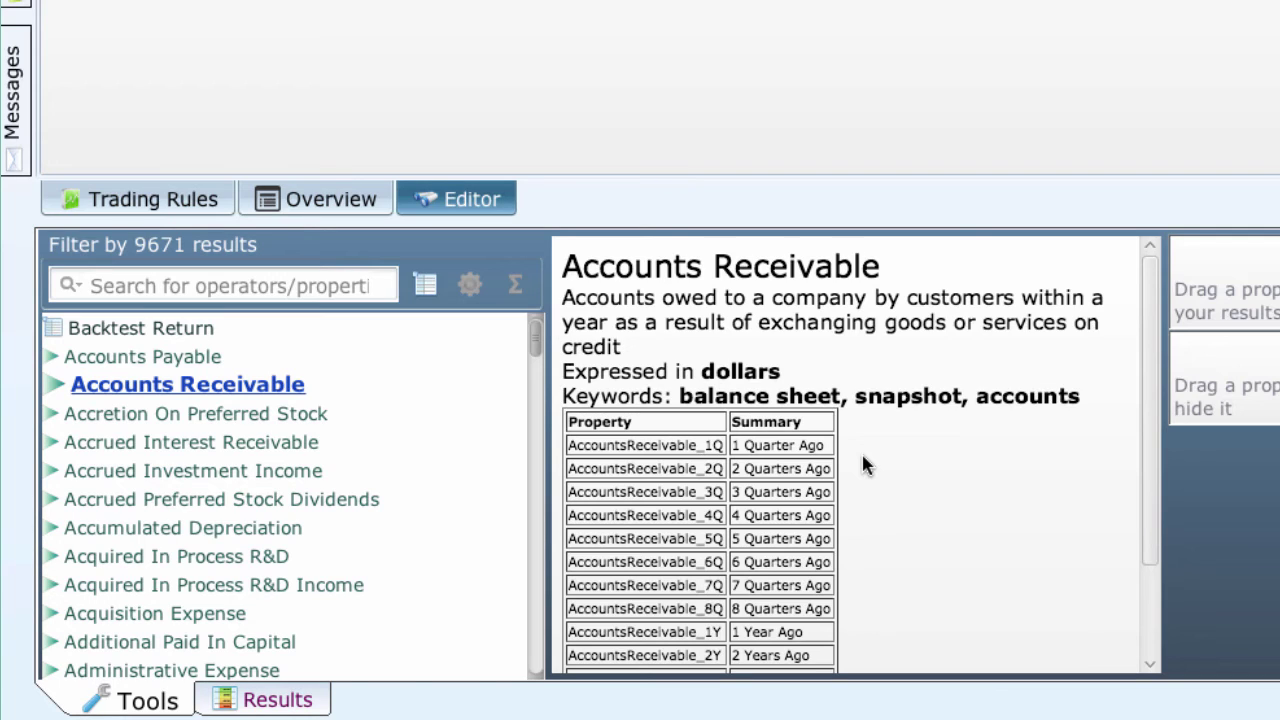
# Step: Expand Accounts Receivable in the property list and replace the condition's first term with its 2 Quarters Ago version
pyautogui.click(268, 386)
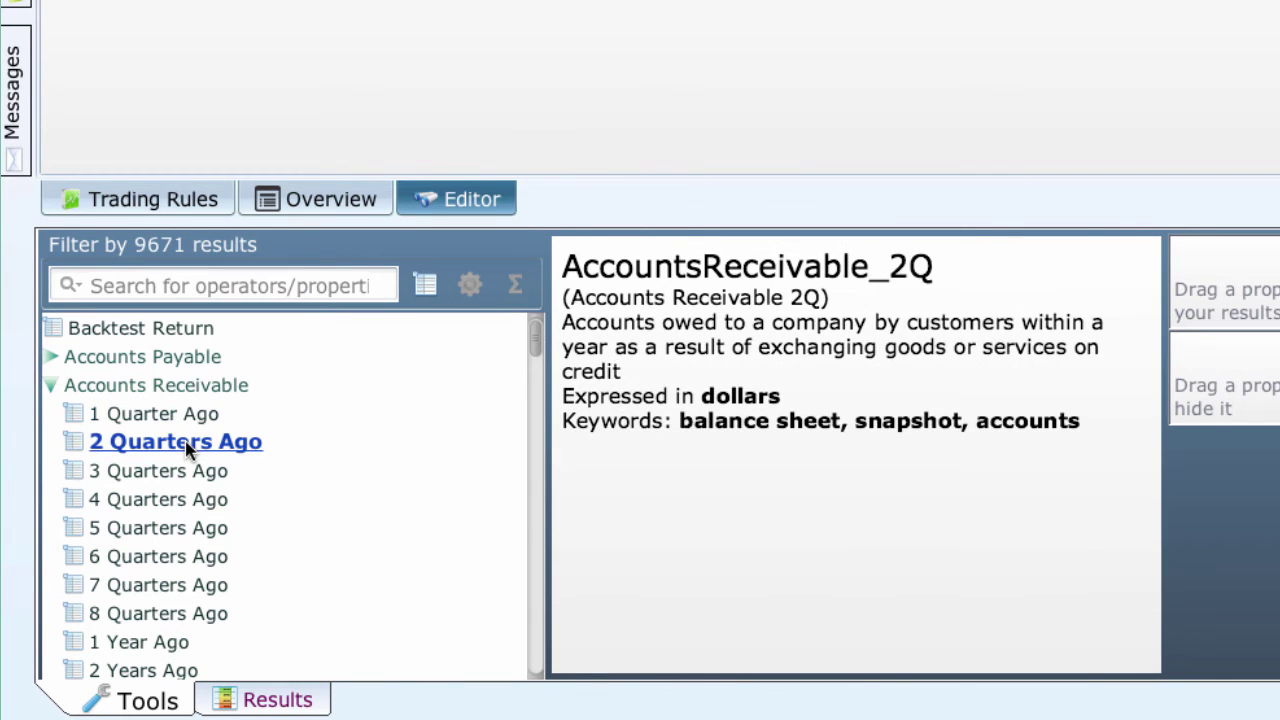
pyautogui.moveTo(186, 450); pyautogui.dragTo(672, 1)
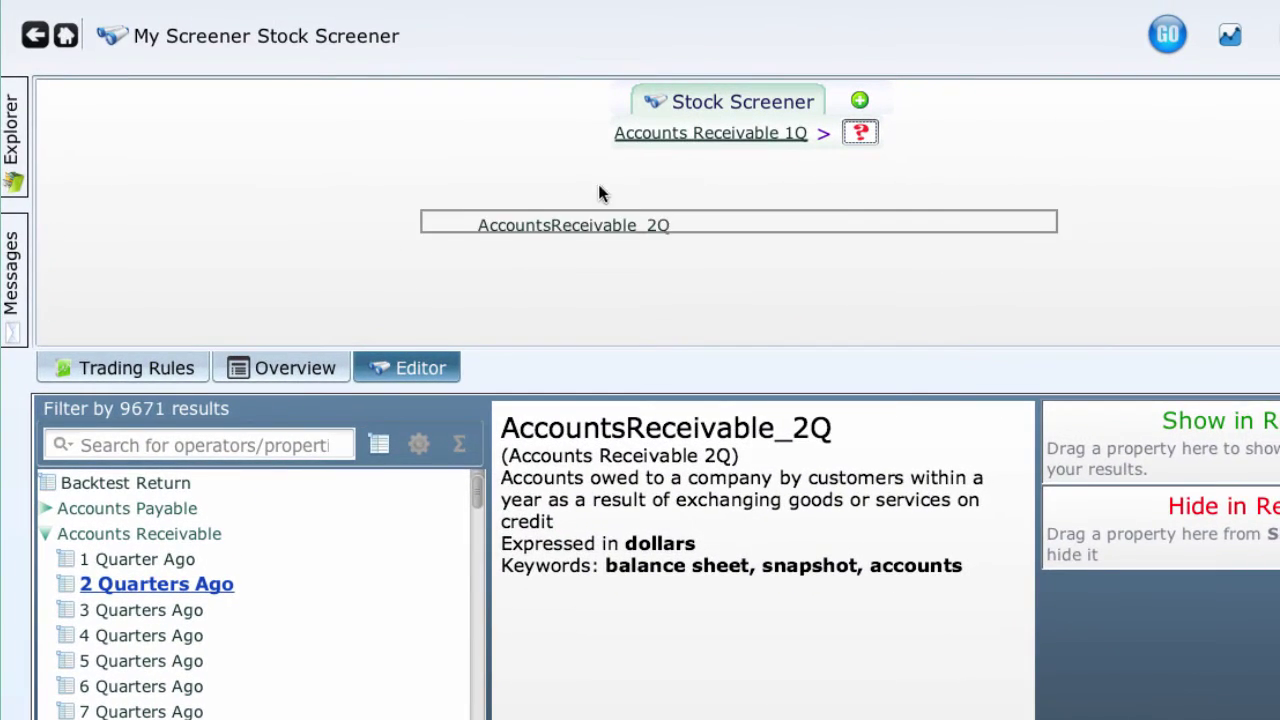
pyautogui.moveTo(600, 193); pyautogui.dragTo(693, 145)
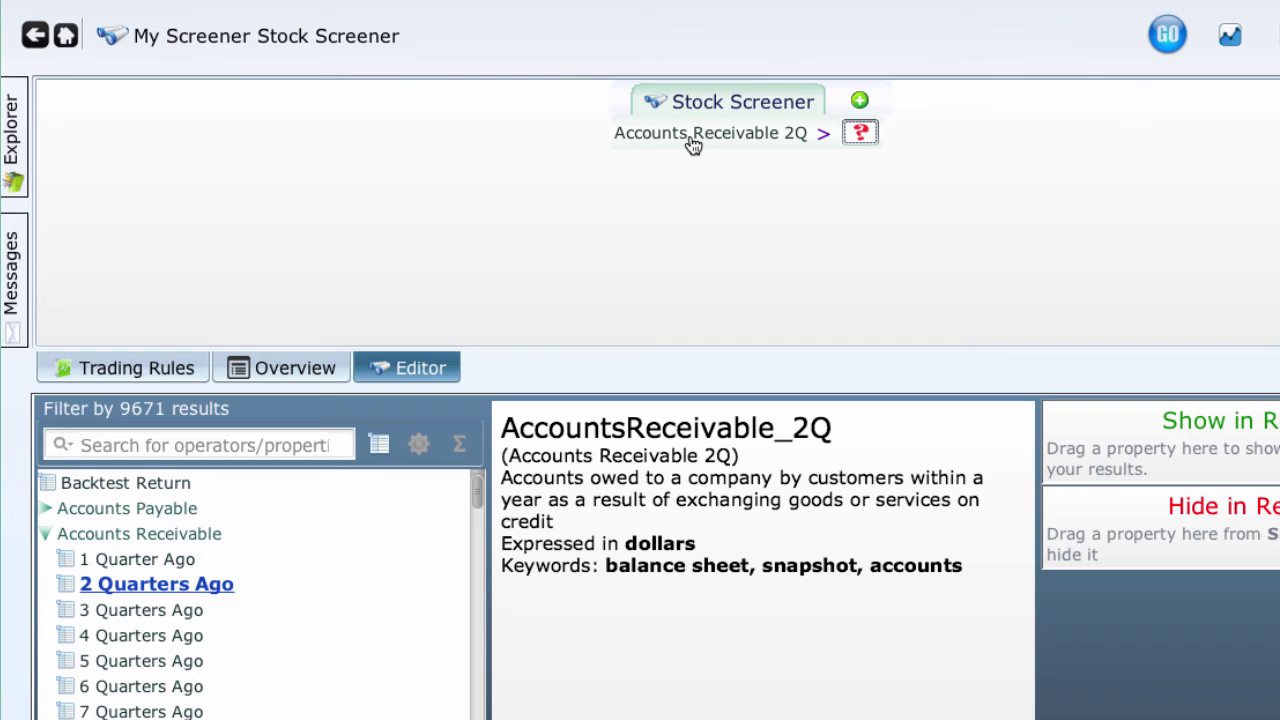
# Step: Replace the first term with Accounts Receivable 1 Quarter Ago from the list, and re-enter it using the abbreviation "ar1q"
pyautogui.click(693, 140)
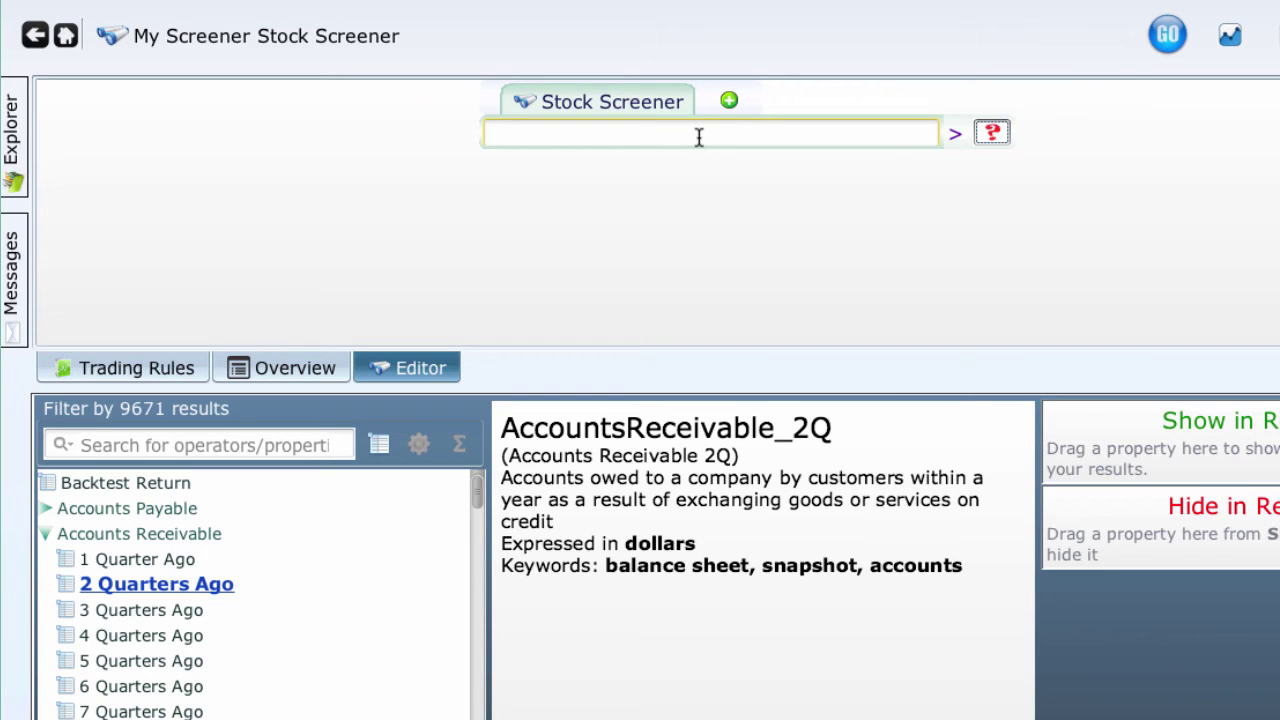
pyautogui.doubleClick(170, 561)
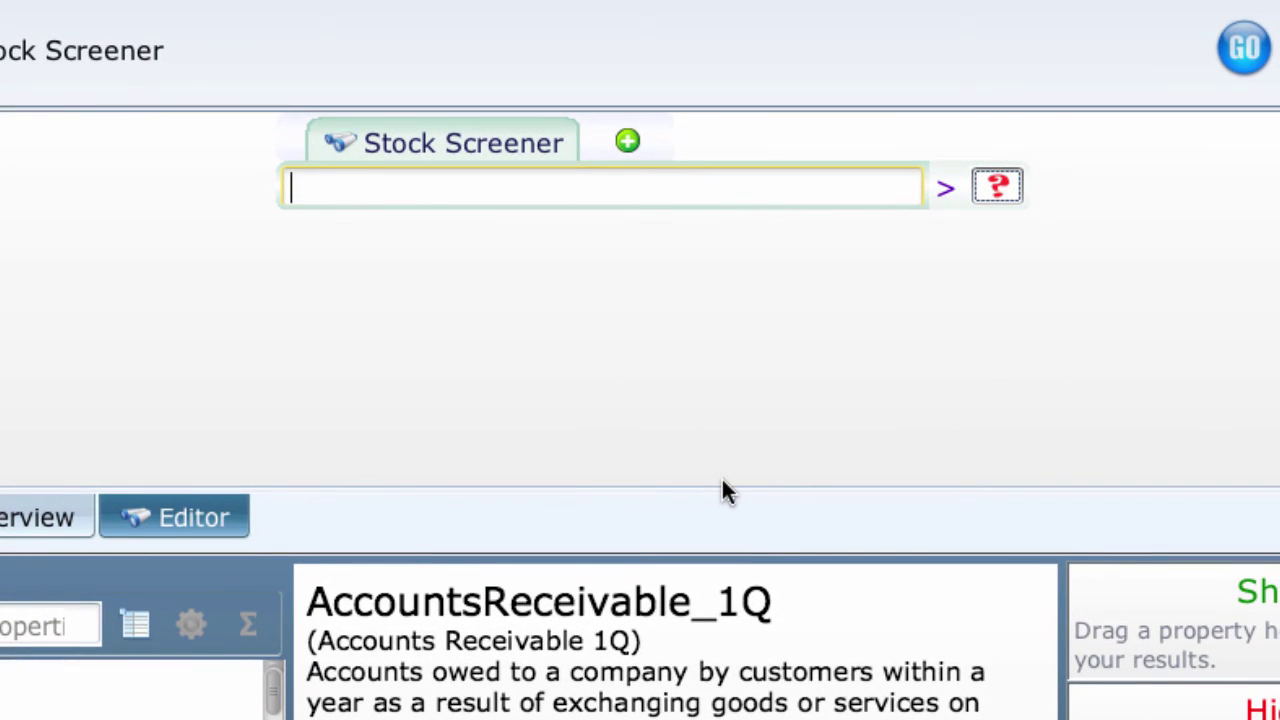
pyautogui.write('a')
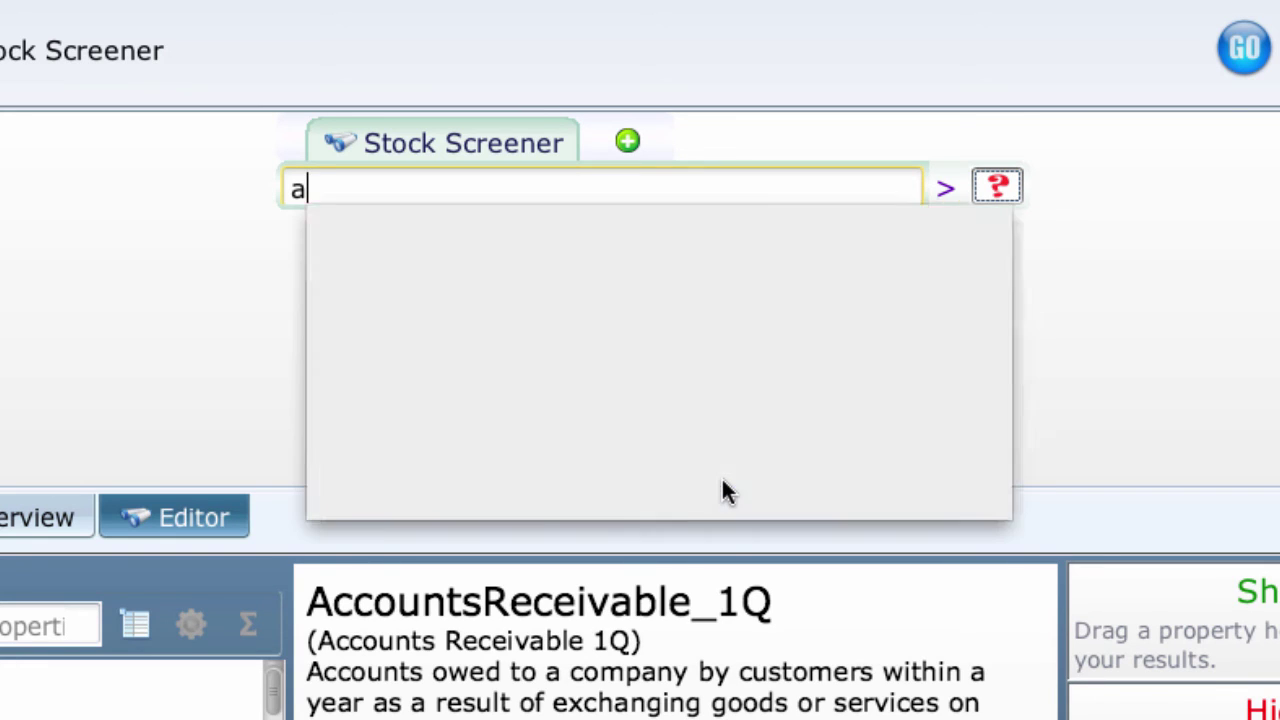
pyautogui.write('r1q')
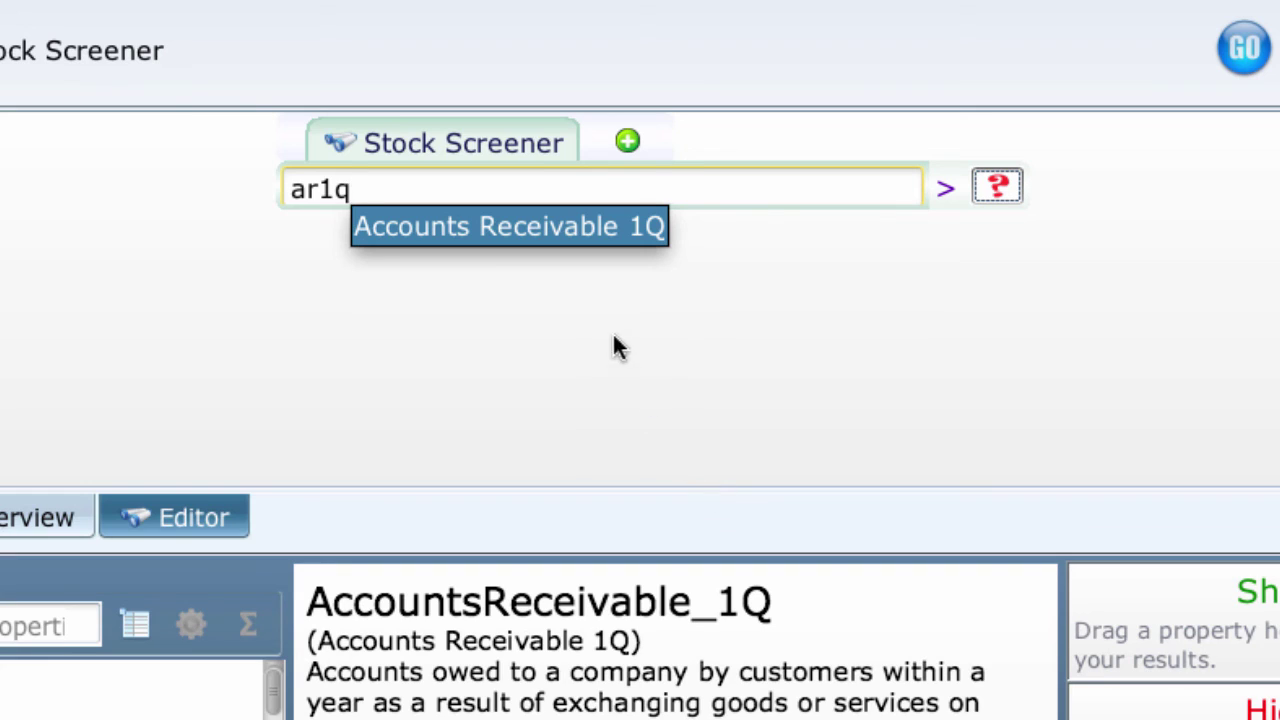
pyautogui.moveTo(603, 232)
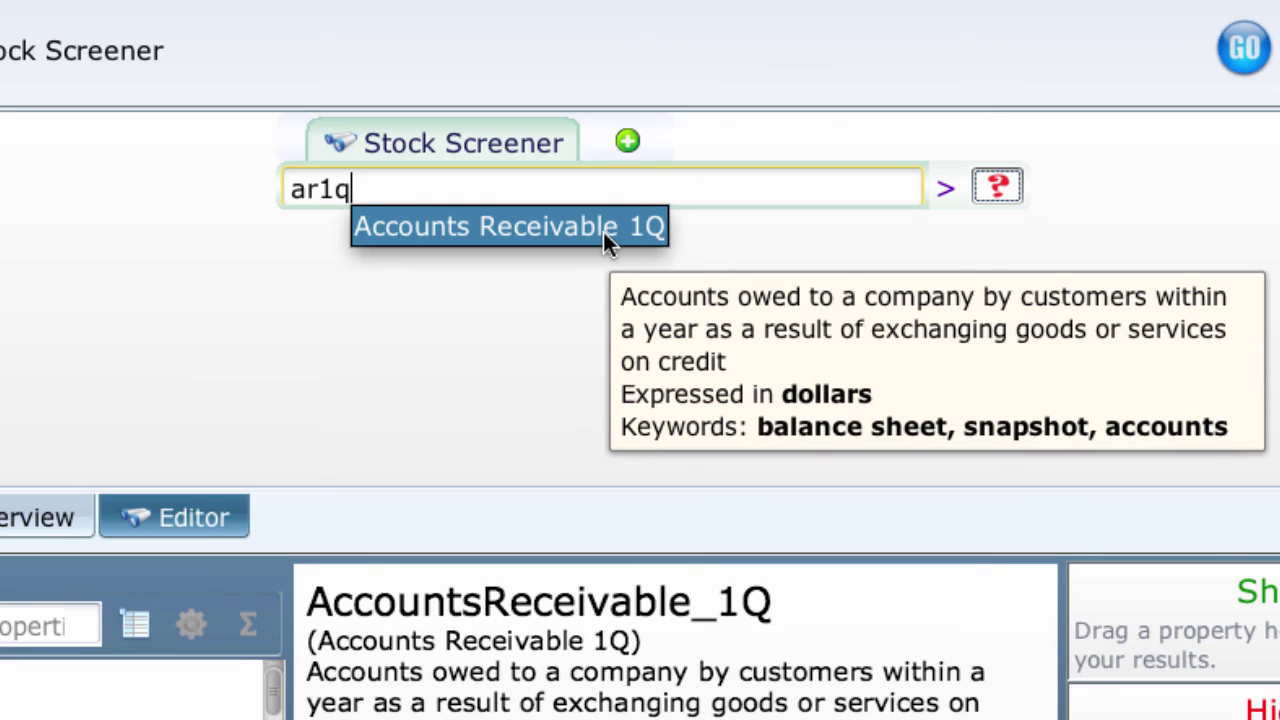
pyautogui.click(603, 232)
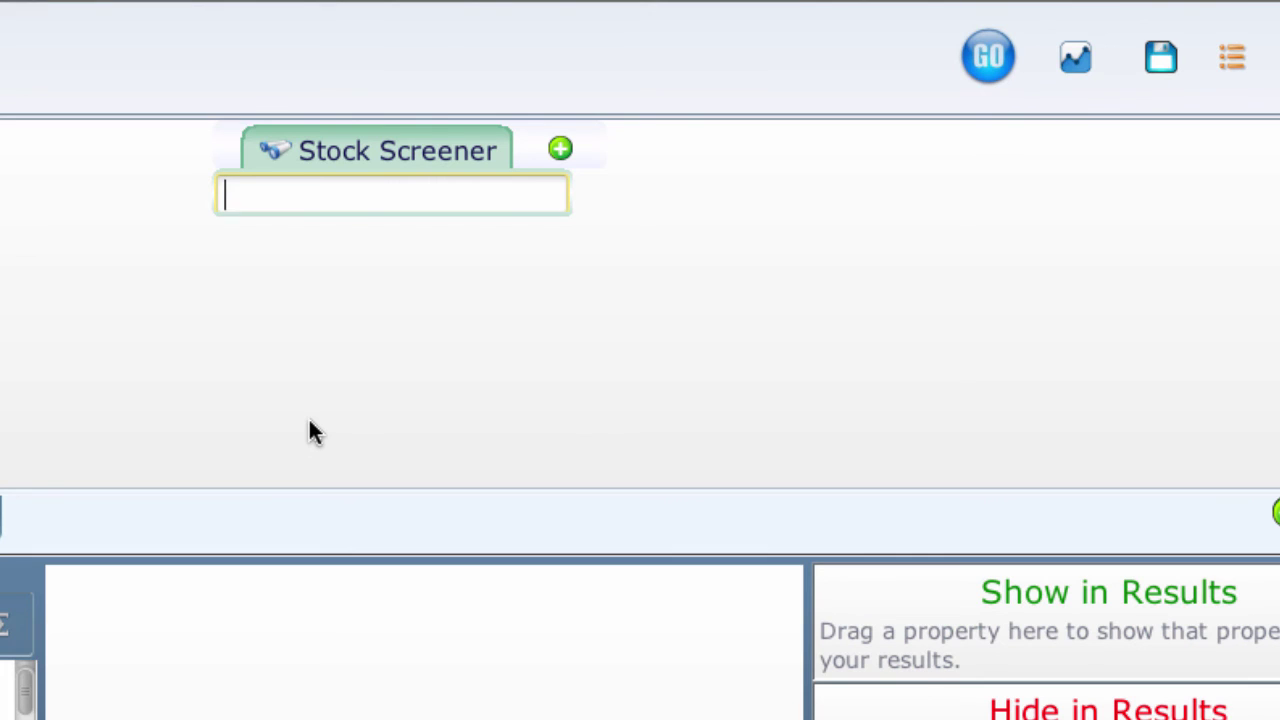
# Step: Enter Other Gain Loss From Disposition Of Discontinued Operations 7Y in the empty screener condition using the abbreviation "oglfdodo7y"
pyautogui.rightClick(242, 203)
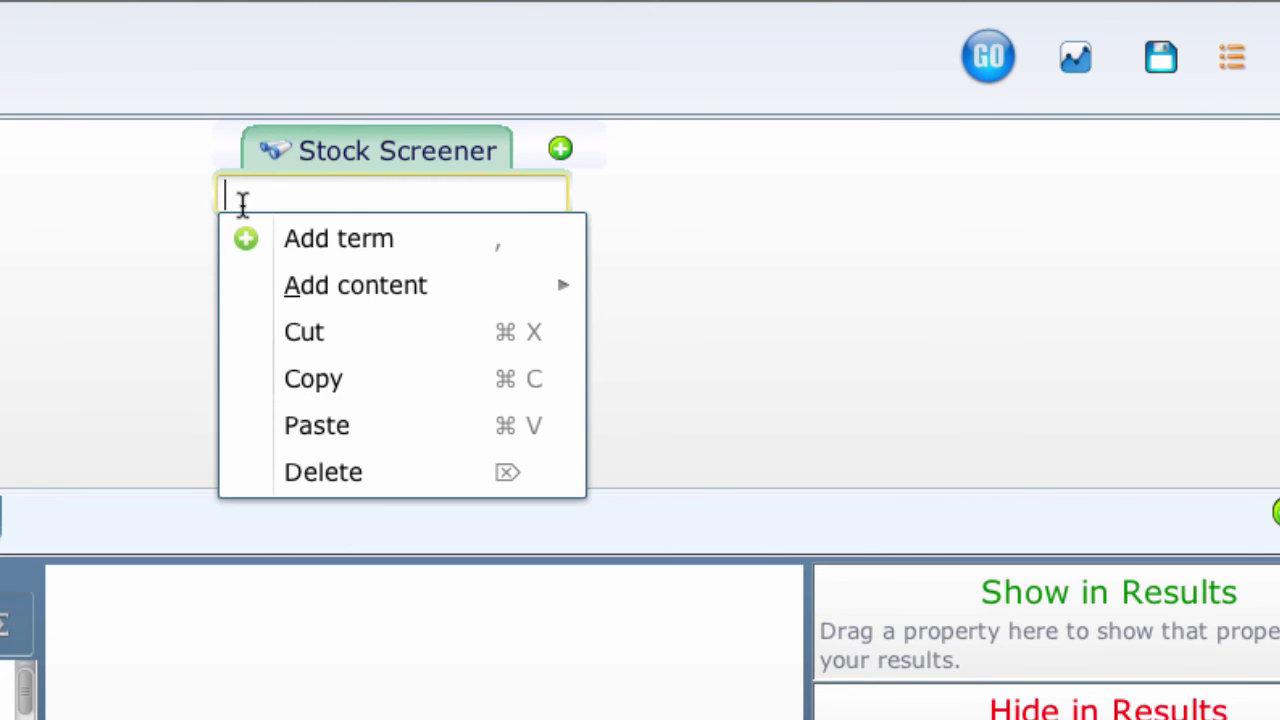
pyautogui.write('orgl')
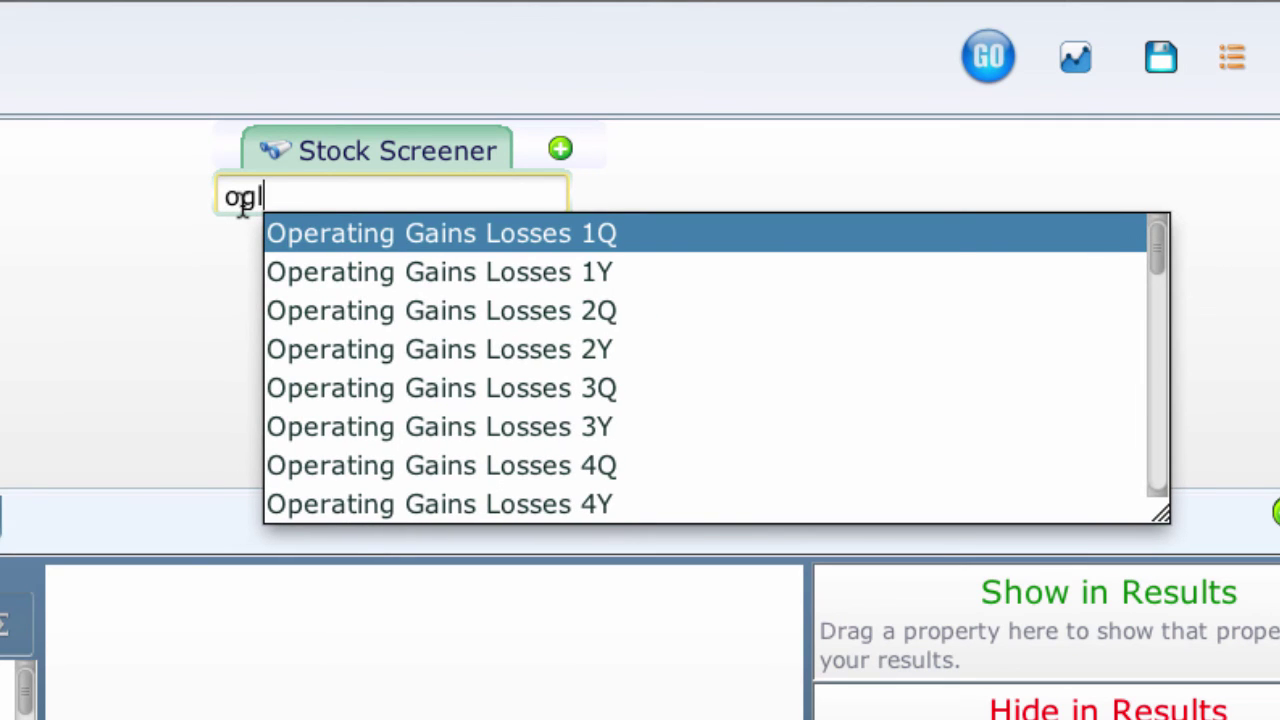
pyautogui.write('fdo')
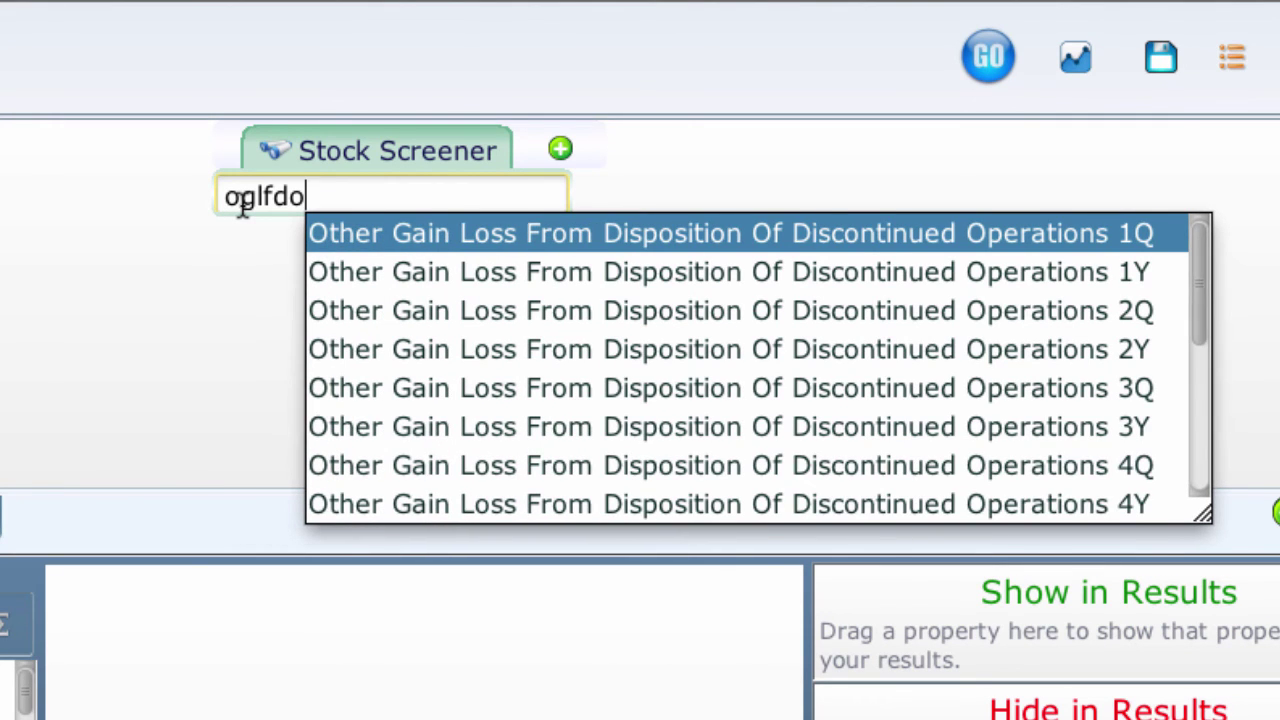
pyautogui.write('do7y')
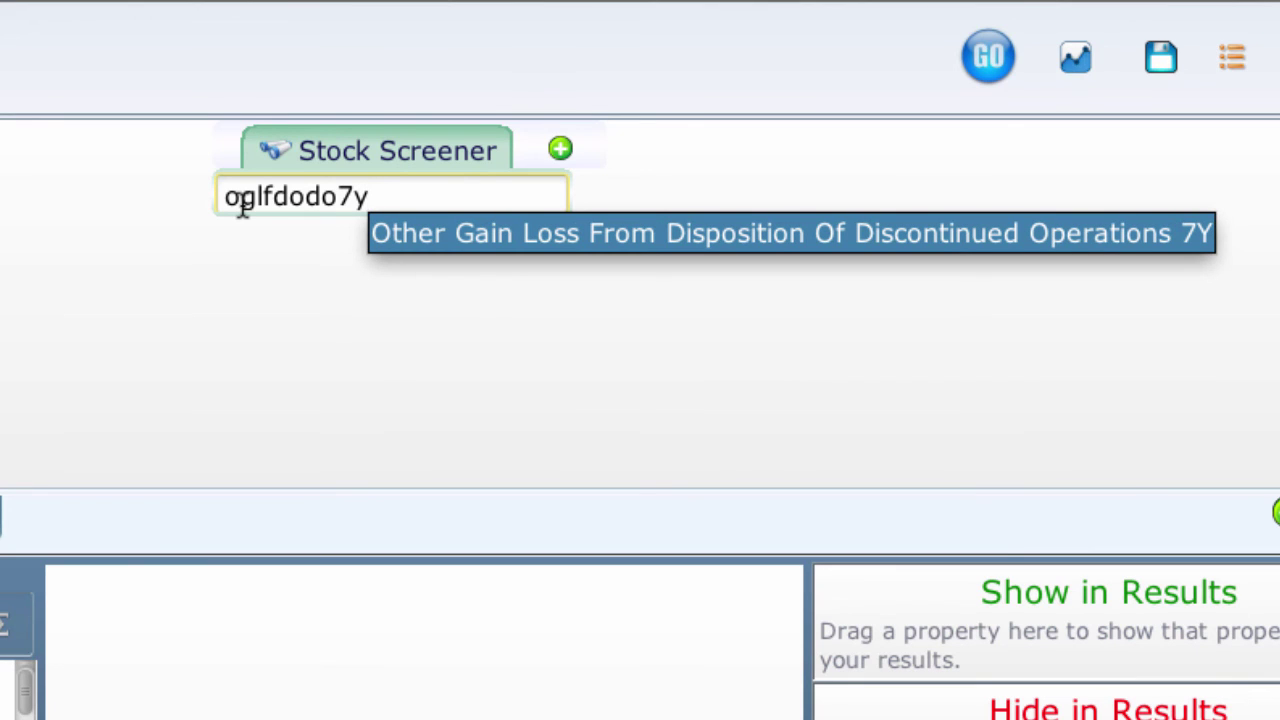
pyautogui.press('Return')
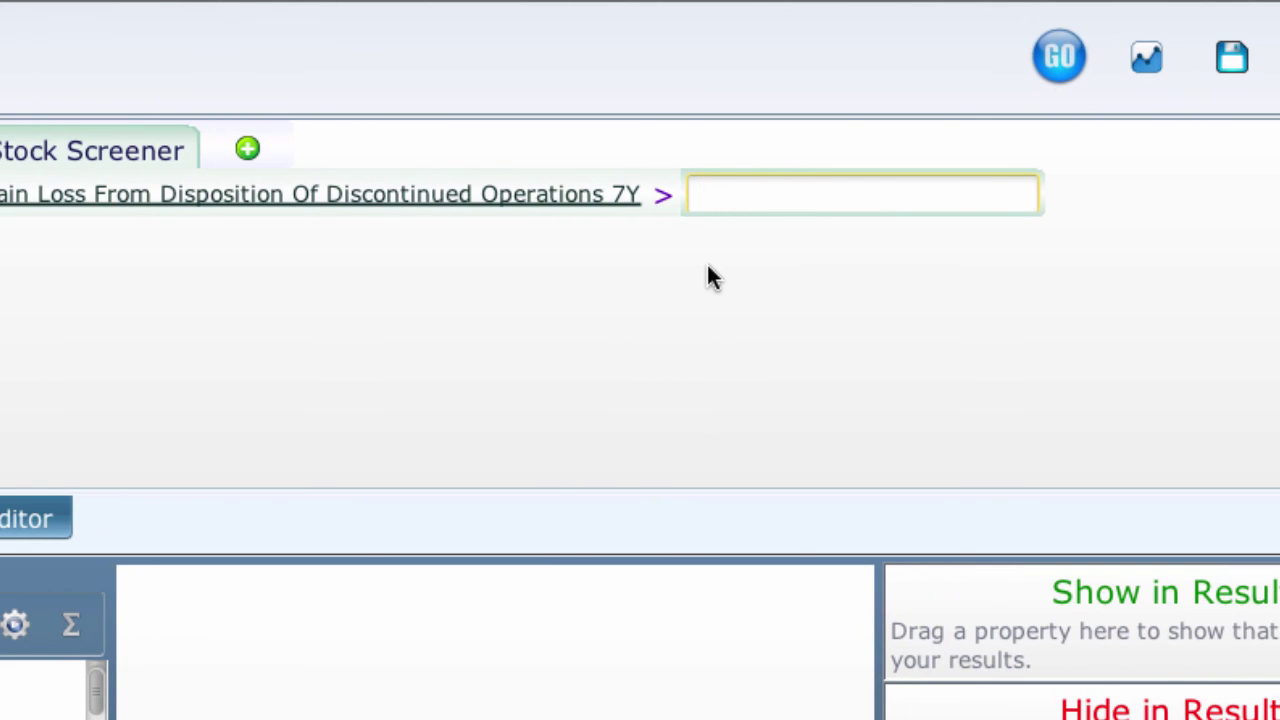
# Step: Set the condition's second term to Other Short Term Investments 7Y using the abbreviation "osti7y"
pyautogui.write('ost')
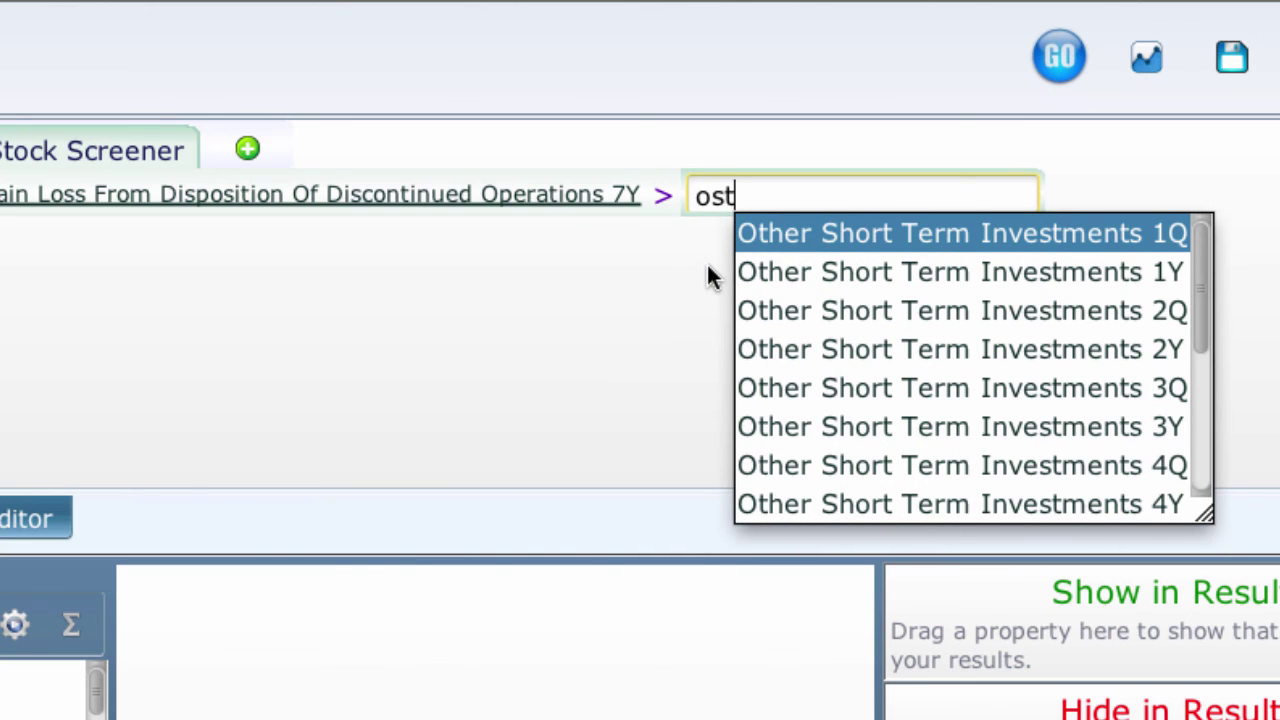
pyautogui.write('i7y')
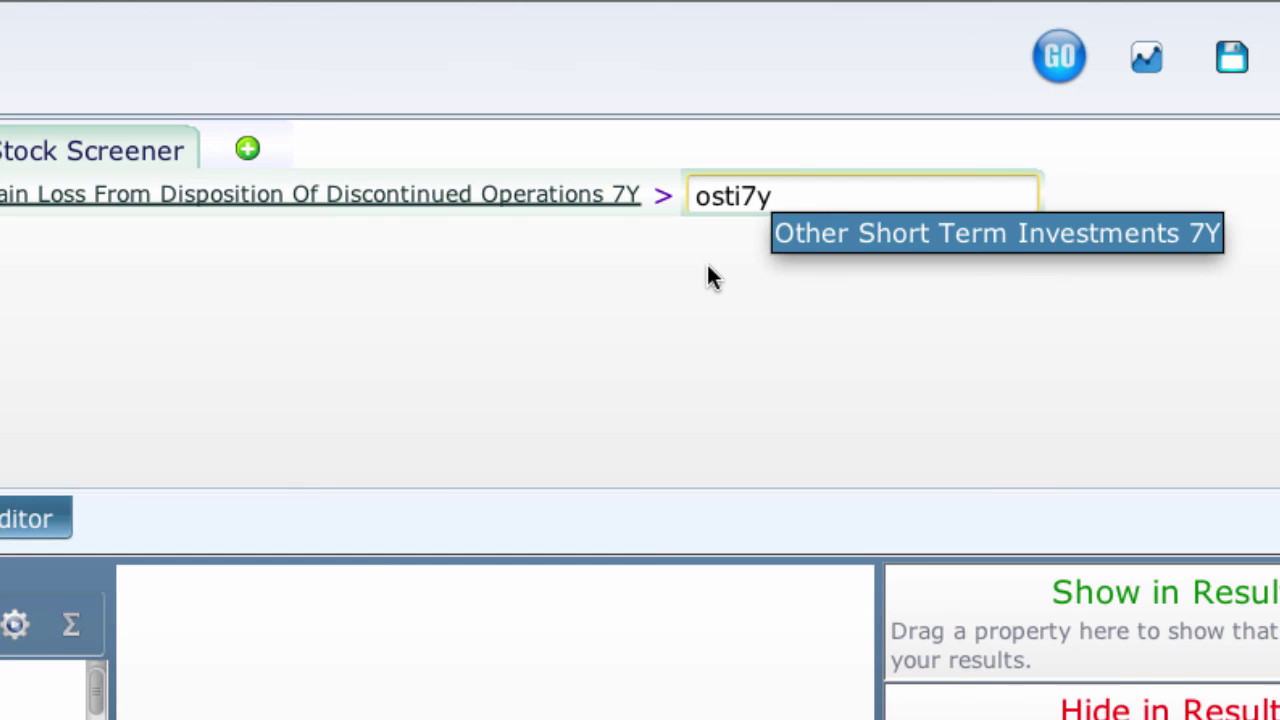
pyautogui.press('Return')
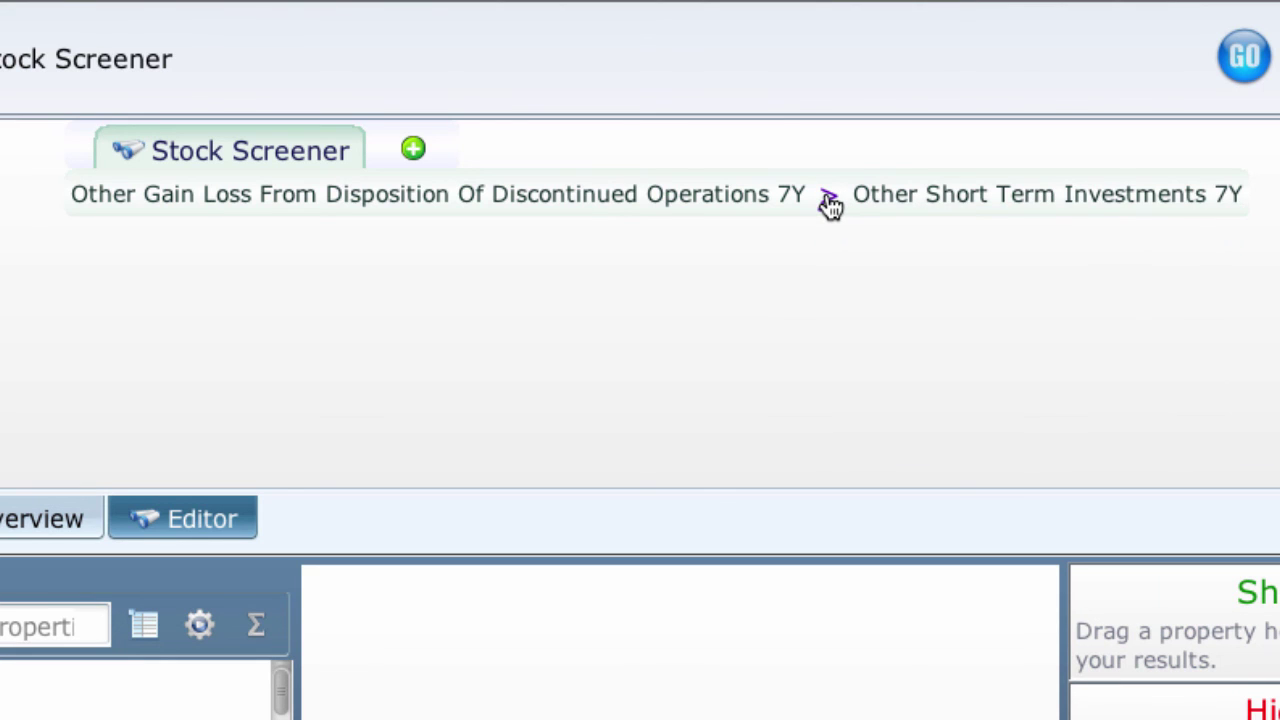
# Step: Delete the whole greater-than comparison from the stock screener
pyautogui.click(830, 203)
pyautogui.rightClick(826, 196)
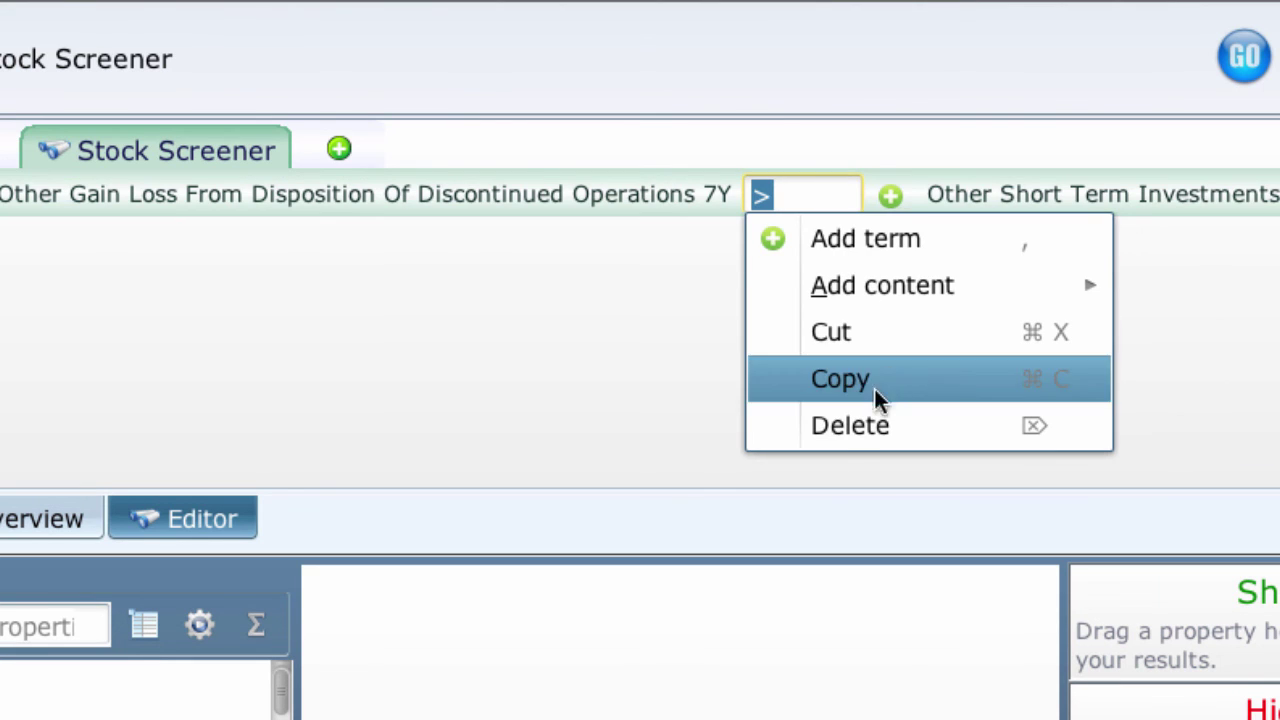
pyautogui.click(862, 424)
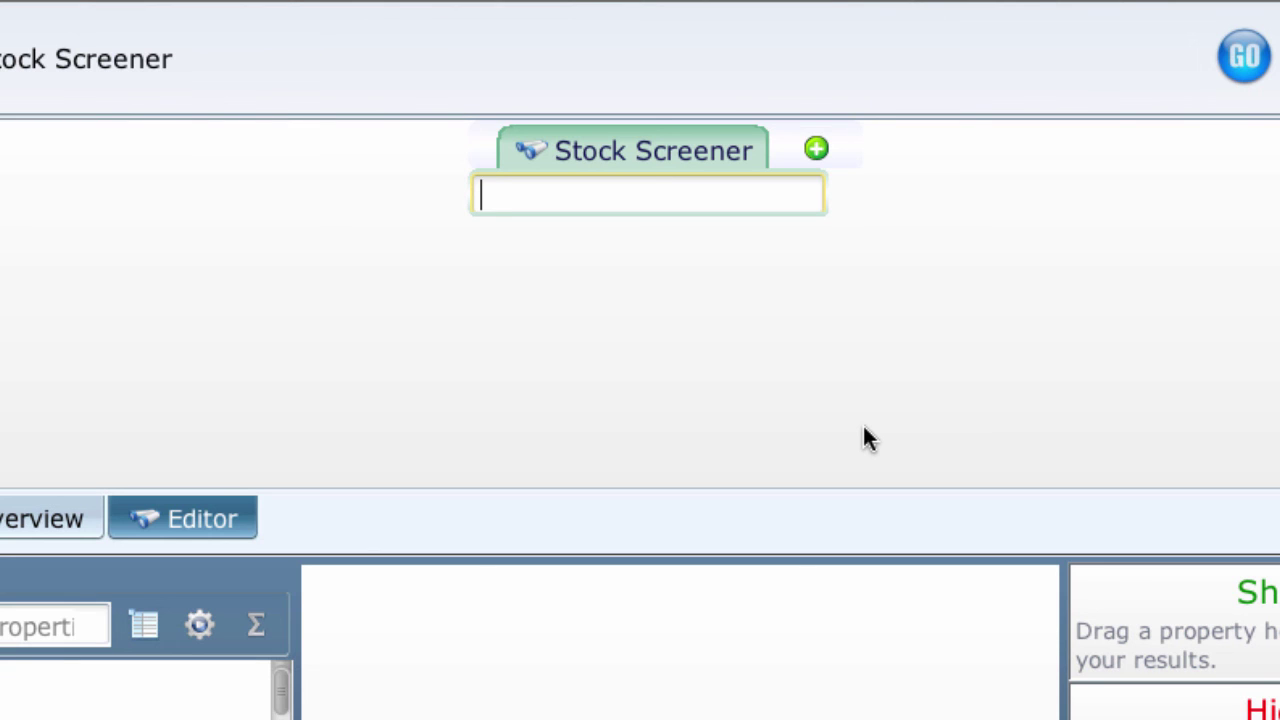
# Step: Enter the combined screener condition "pe < 10 & mc > 3b" to require P/E under 10 and Market Cap over 3b
pyautogui.write('pe ')
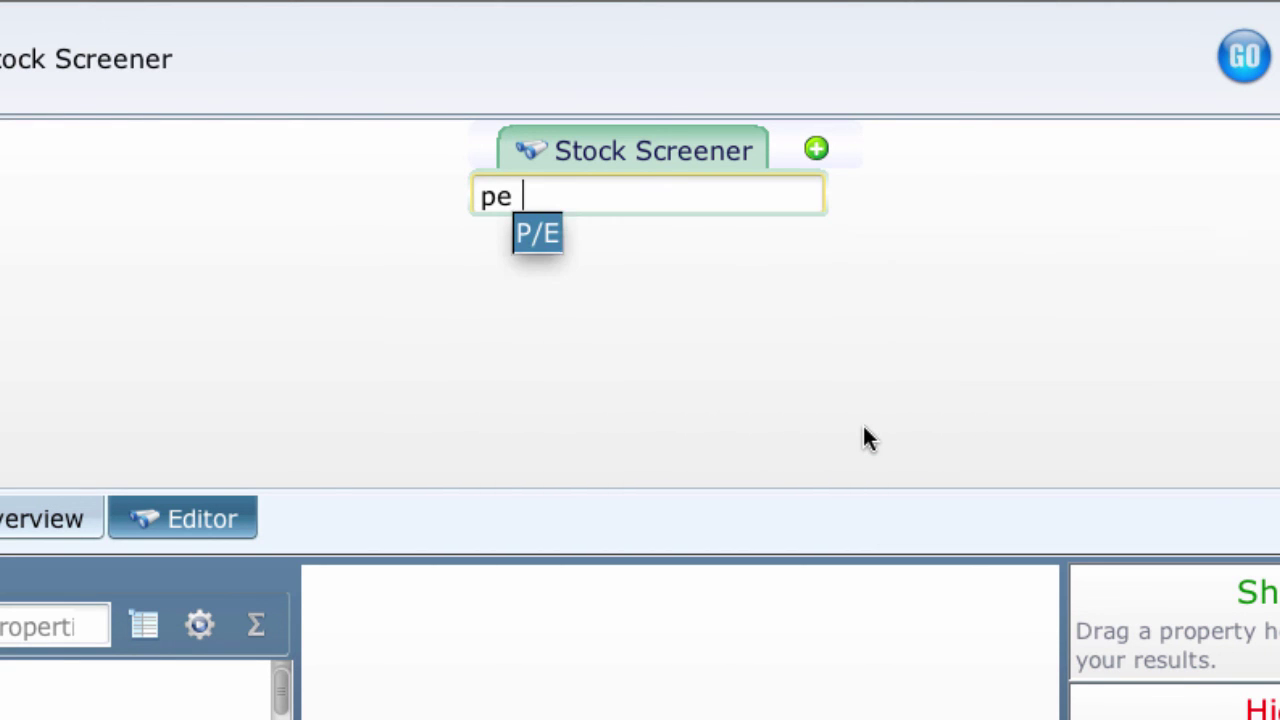
pyautogui.write('< ')
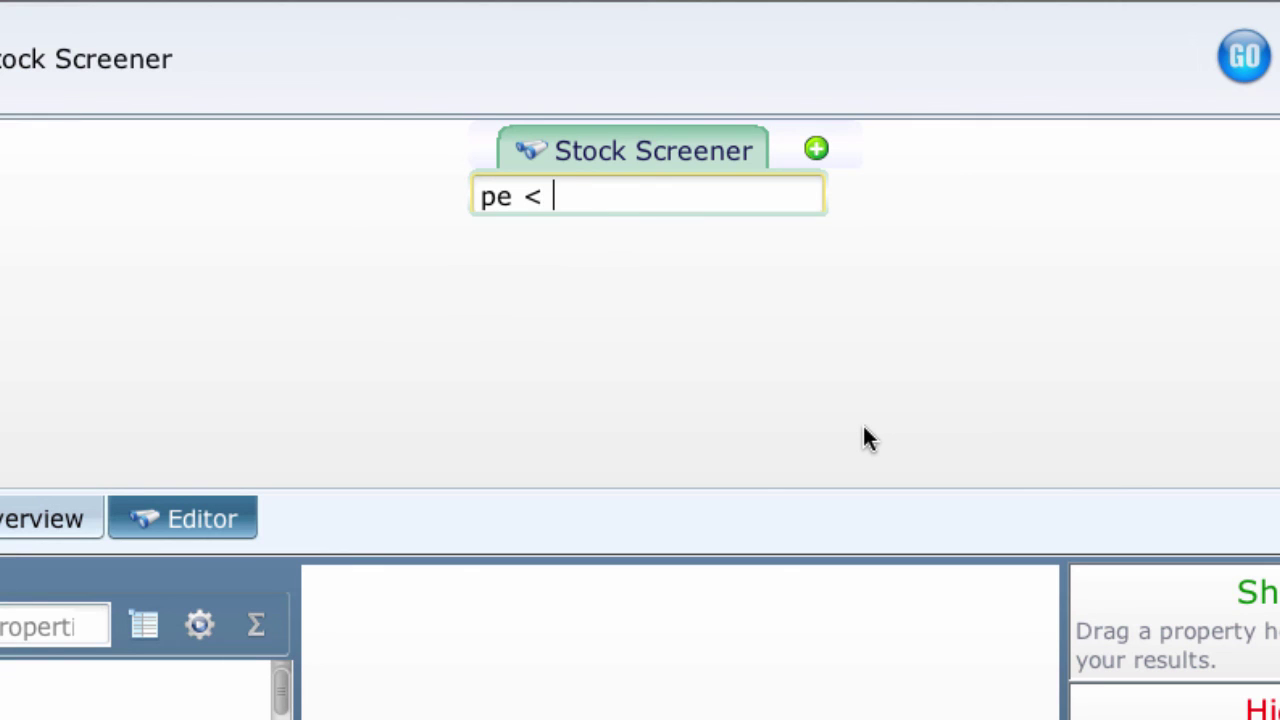
pyautogui.write('10 & mc >')
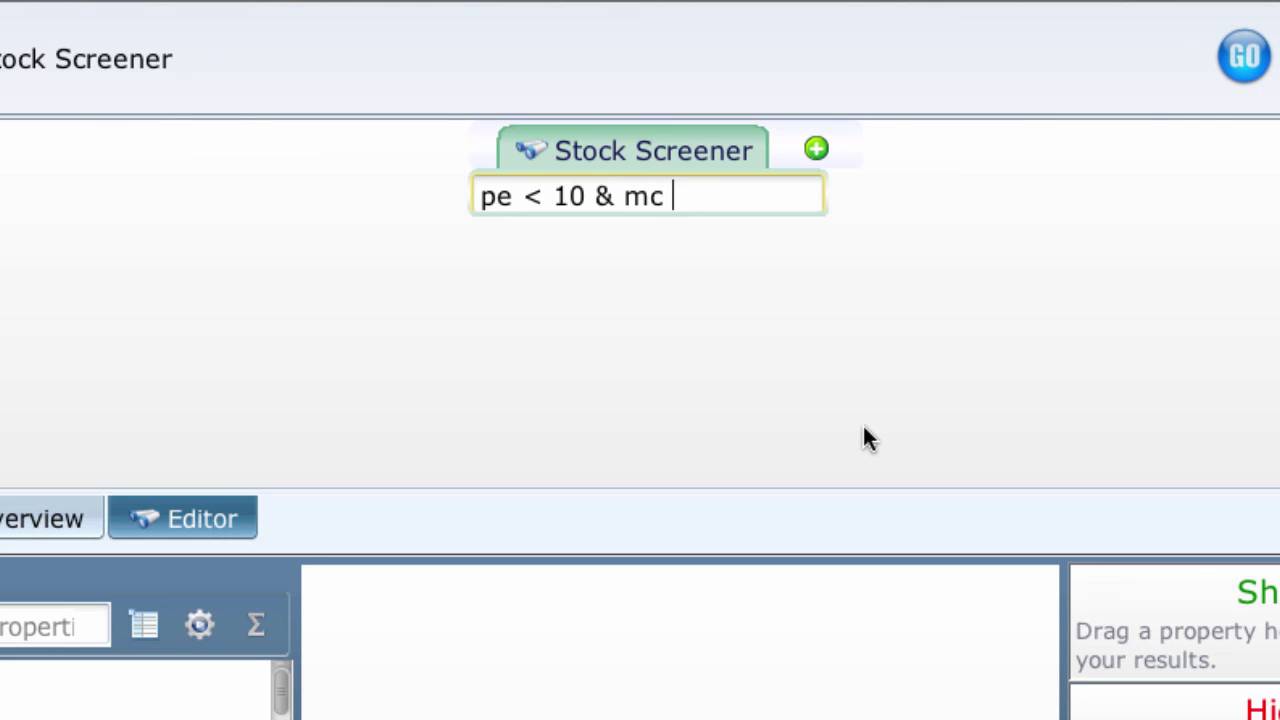
pyautogui.write(' 3b')
pyautogui.press('Return')
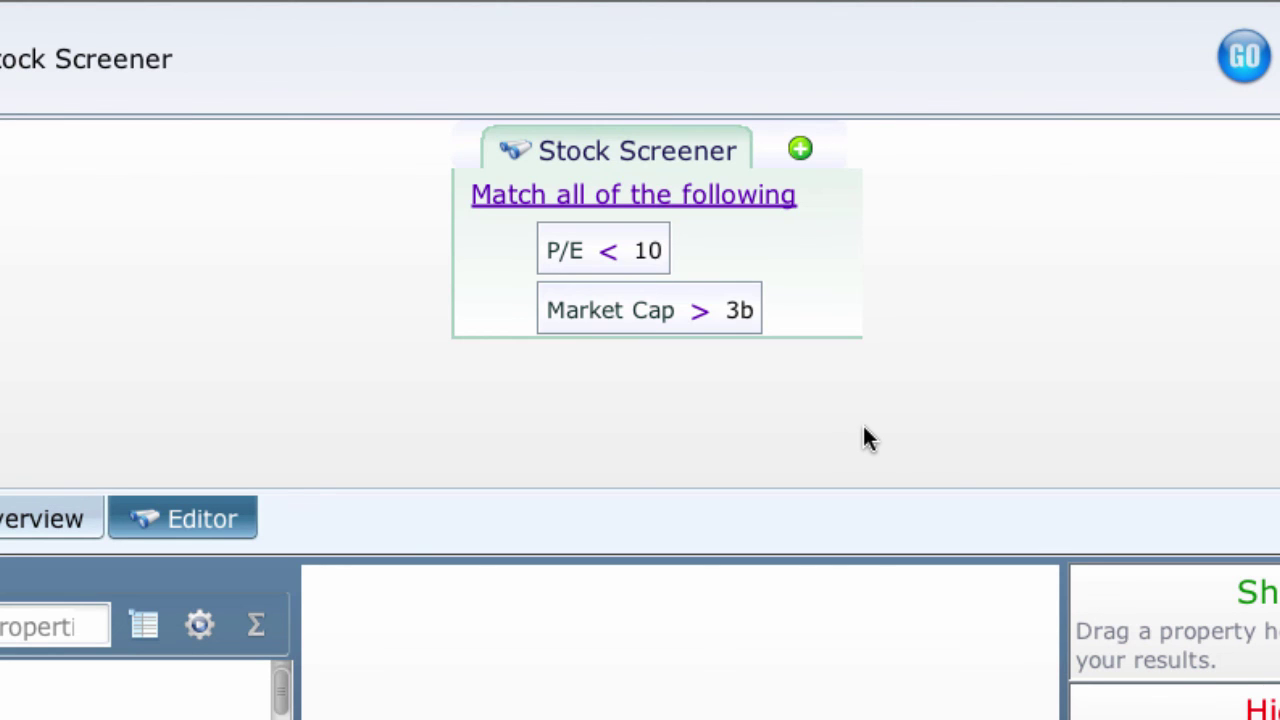